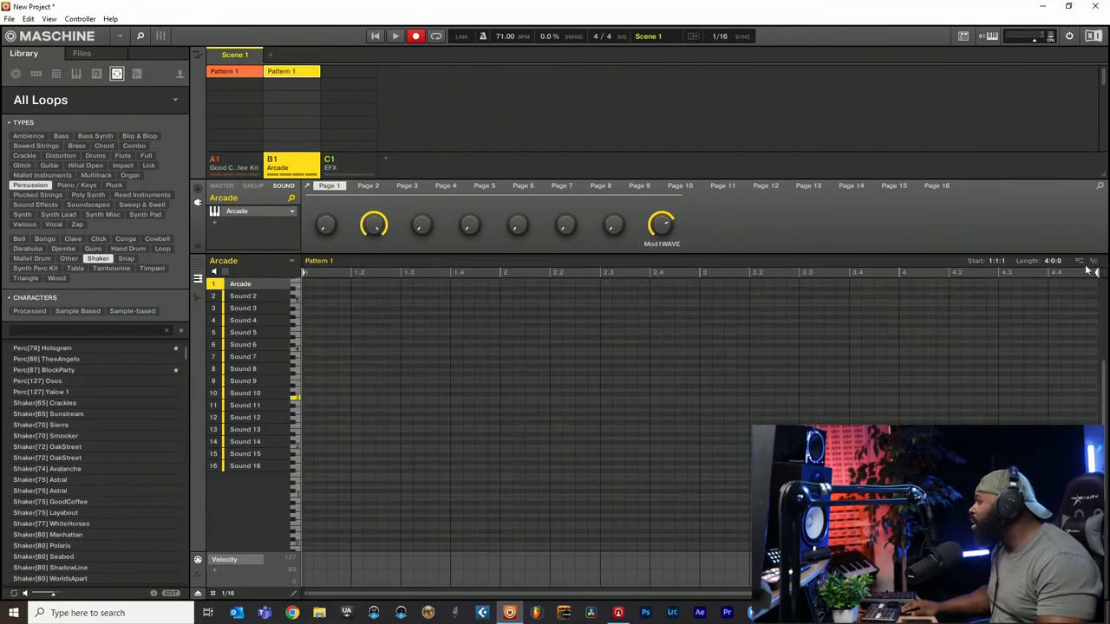
pyautogui.click(199, 276)
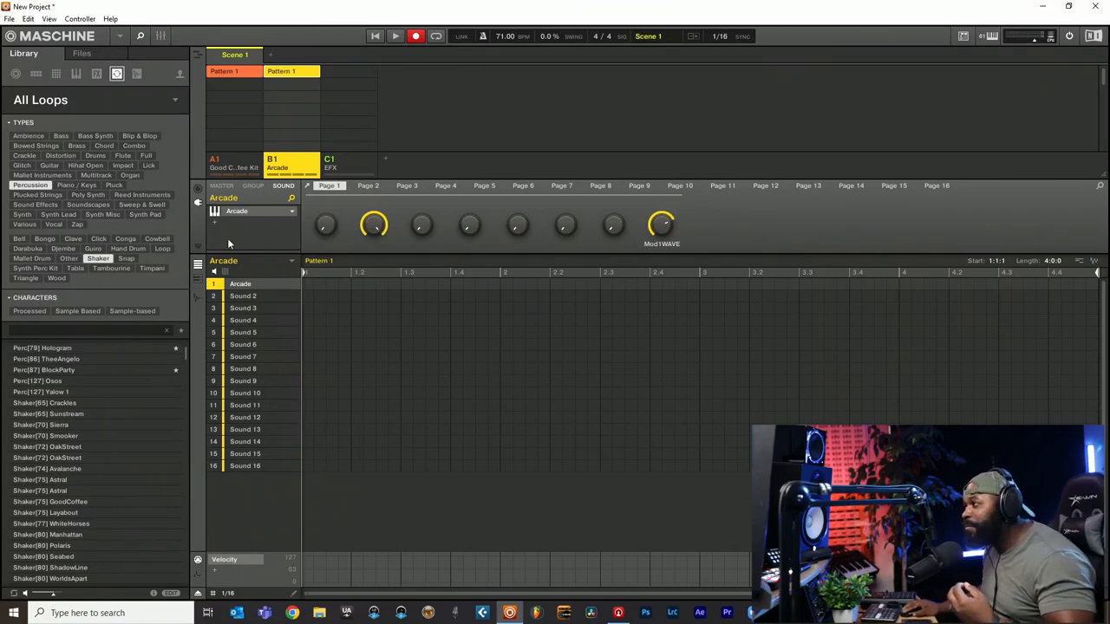
pyautogui.click(215, 223)
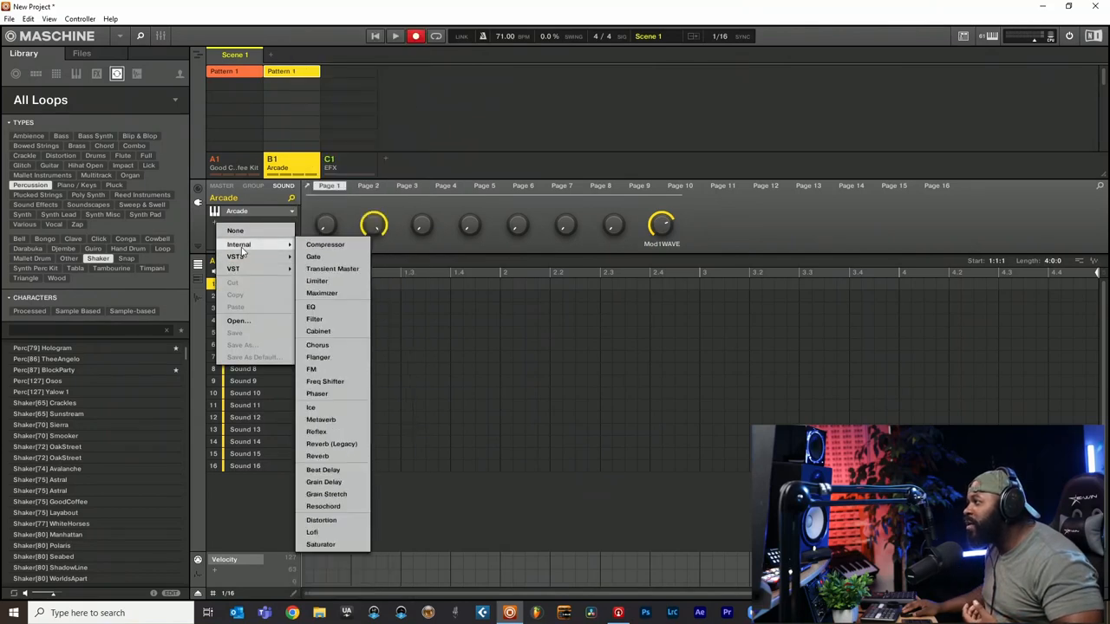
pyautogui.moveTo(236, 256)
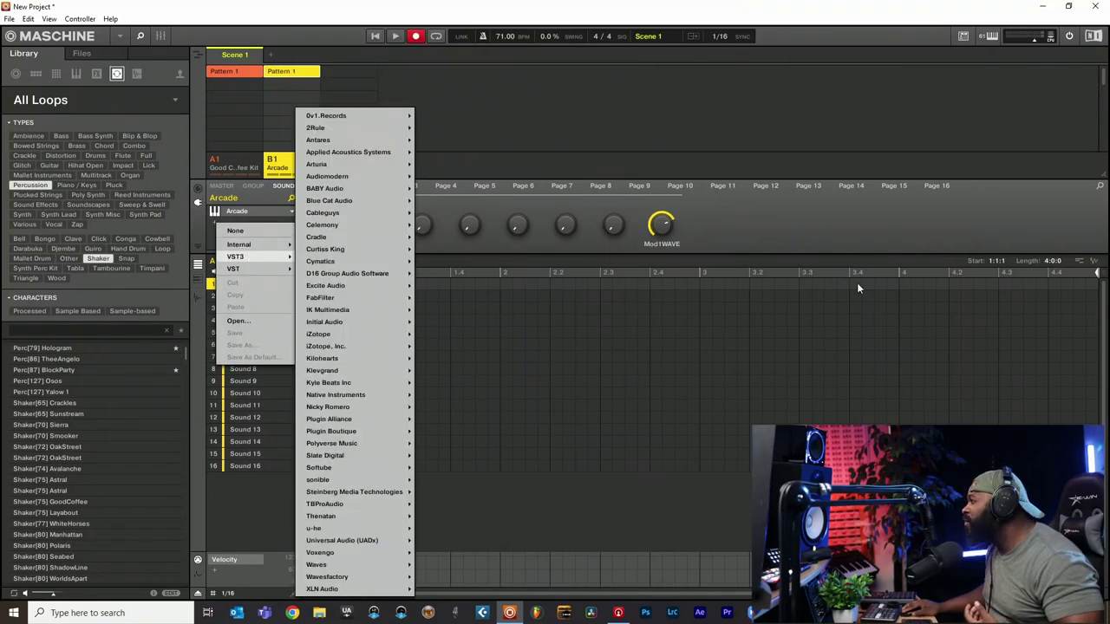
# Step: Dismiss the plugin list and bring up the Arcade instrument's own interface
pyautogui.click(851, 230)
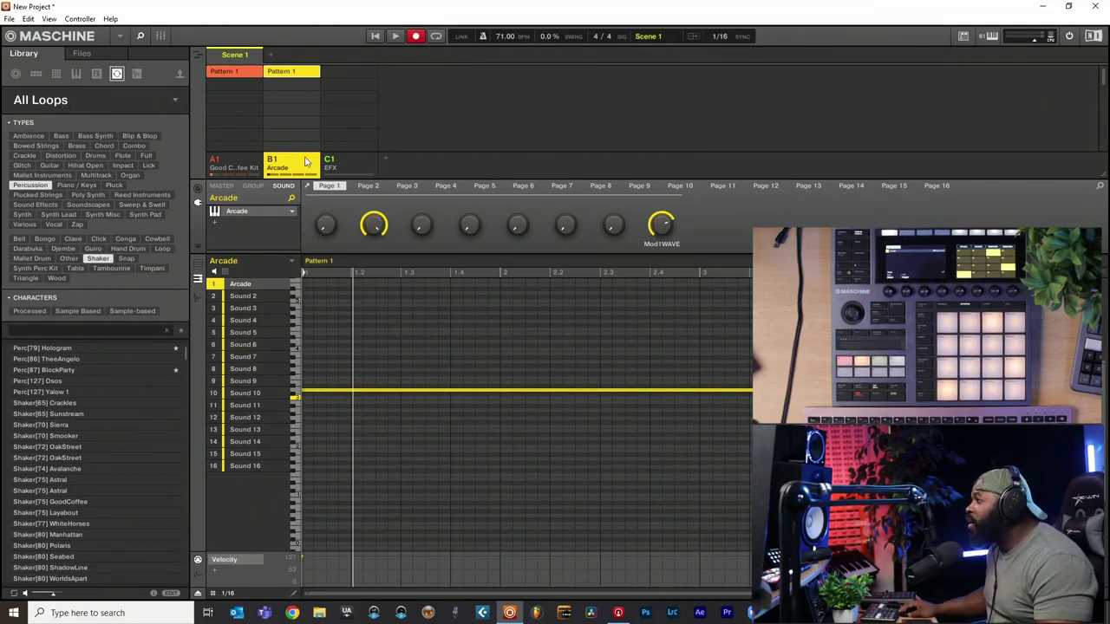
pyautogui.doubleClick(247, 211)
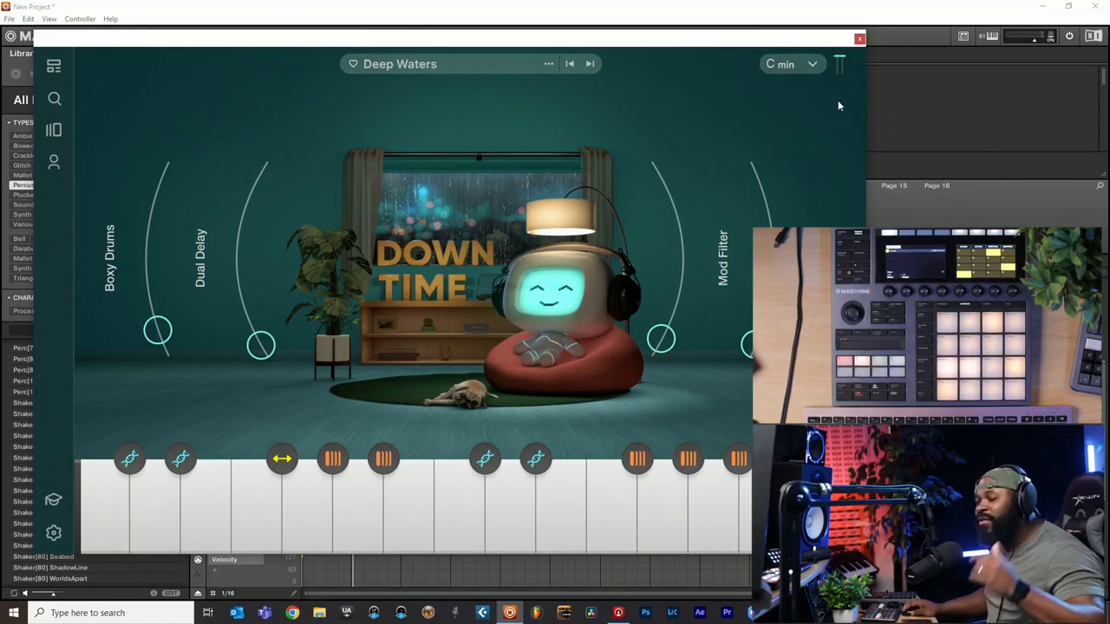
# Step: Close the Arcade window and list plugins for an empty insert slot on the Arcade sound
pyautogui.click(861, 40)
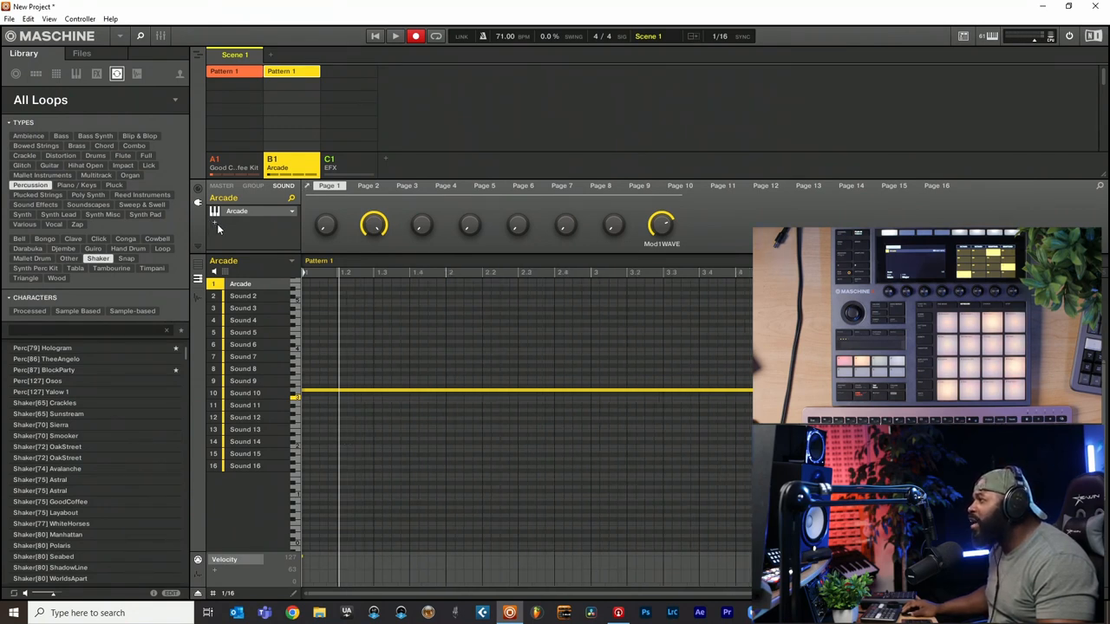
pyautogui.click(214, 223)
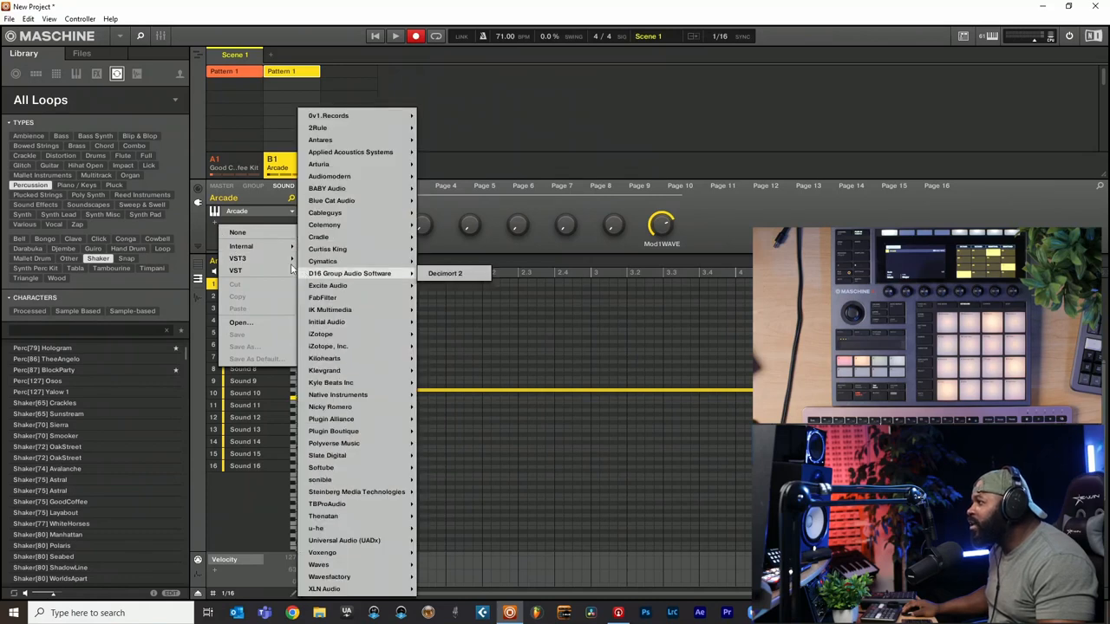
pyautogui.moveTo(242, 246)
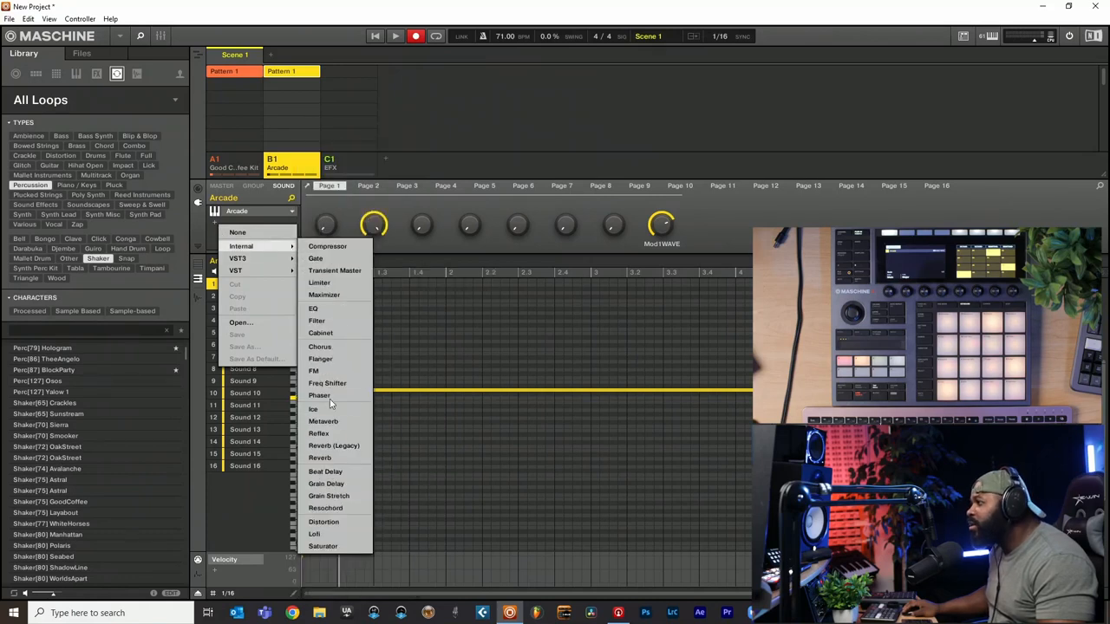
# Step: Load Flanger, then Chorus after it, as inserts on the Arcade sound
pyautogui.click(320, 359)
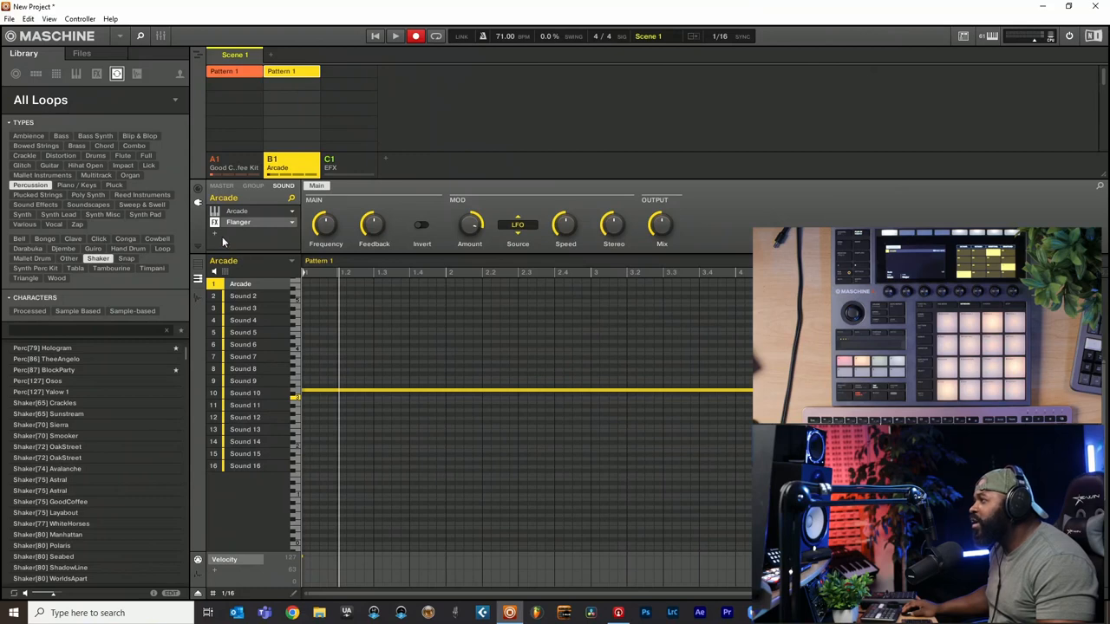
pyautogui.click(214, 236)
pyautogui.moveTo(236, 255)
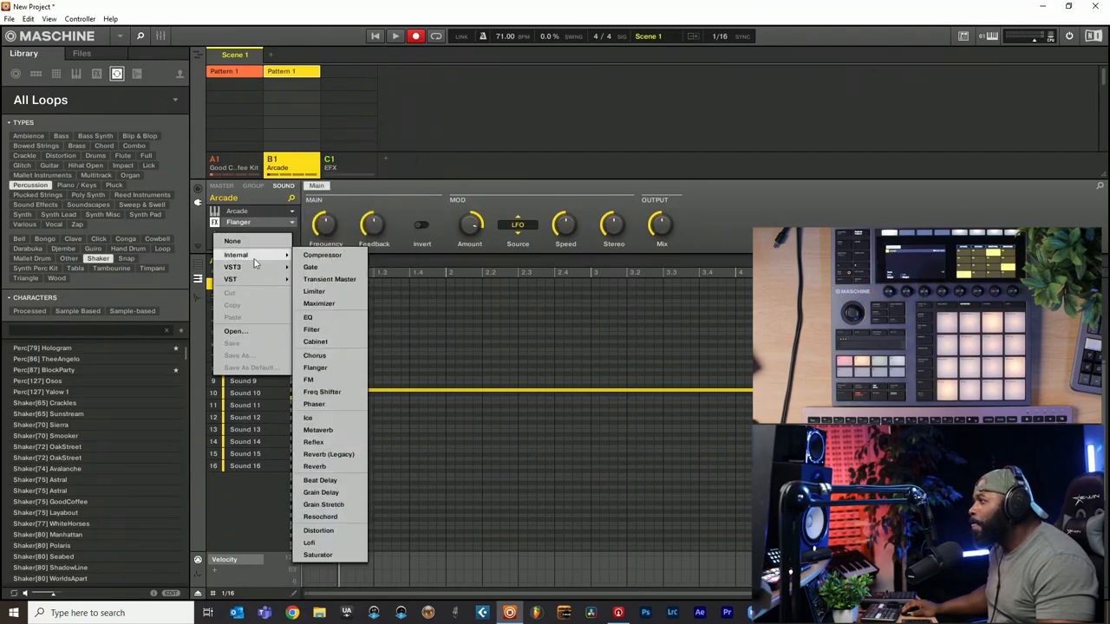
pyautogui.click(315, 354)
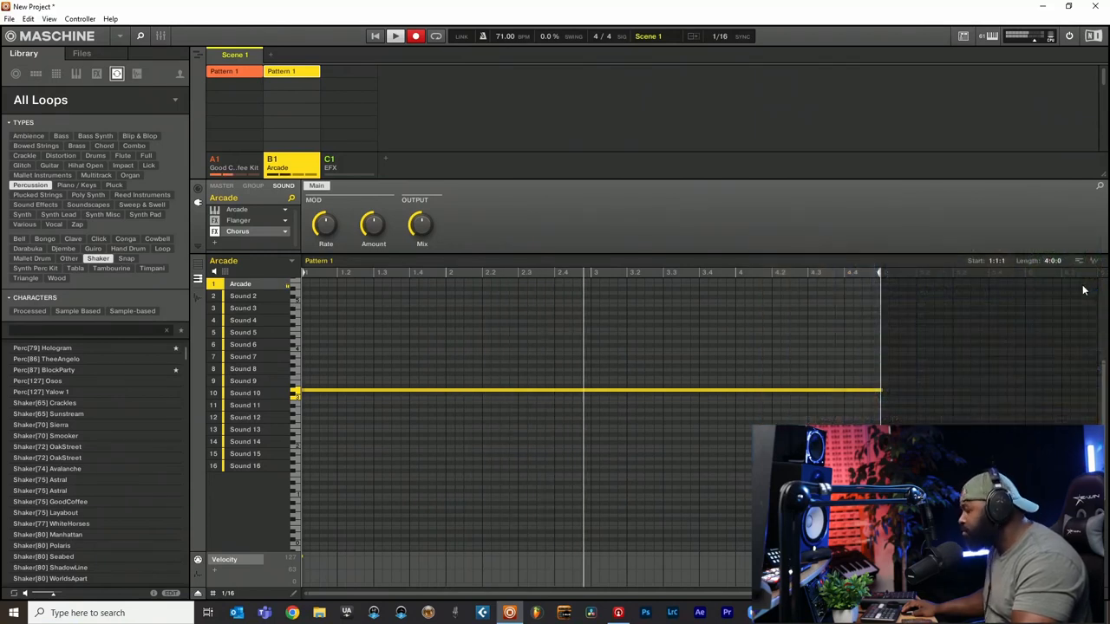
# Step: Render the Arcade loop with effects into Sound 2, check it, then show the Good Coffee Kit group
pyautogui.moveTo(532, 343); pyautogui.dragTo(527, 350)
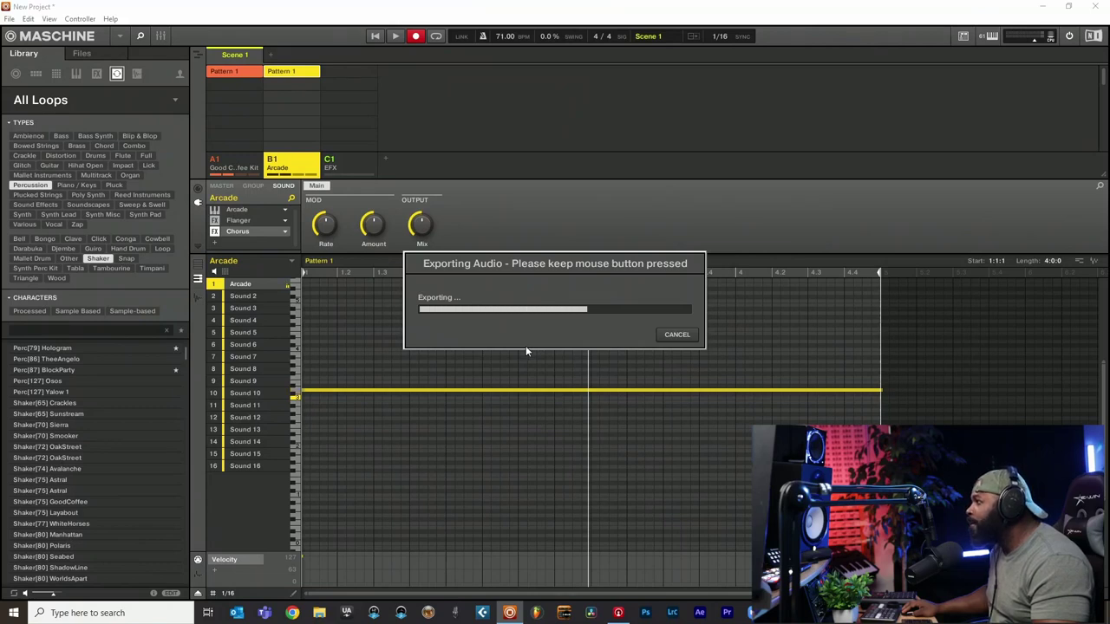
pyautogui.moveTo(526, 350); pyautogui.dragTo(261, 308)
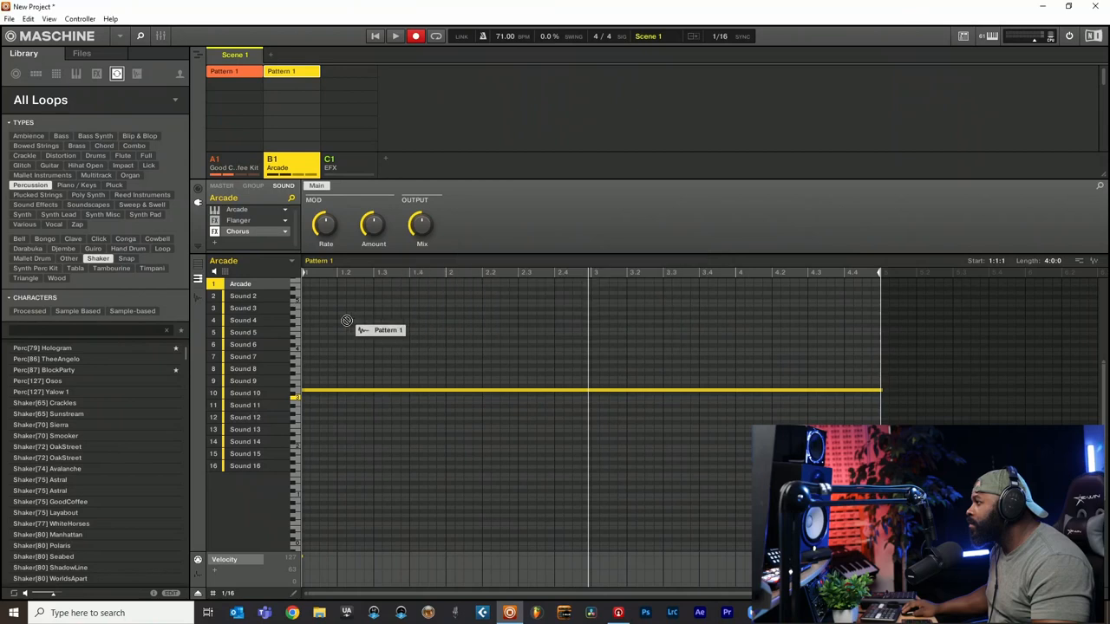
pyautogui.click(251, 296)
pyautogui.click(251, 283)
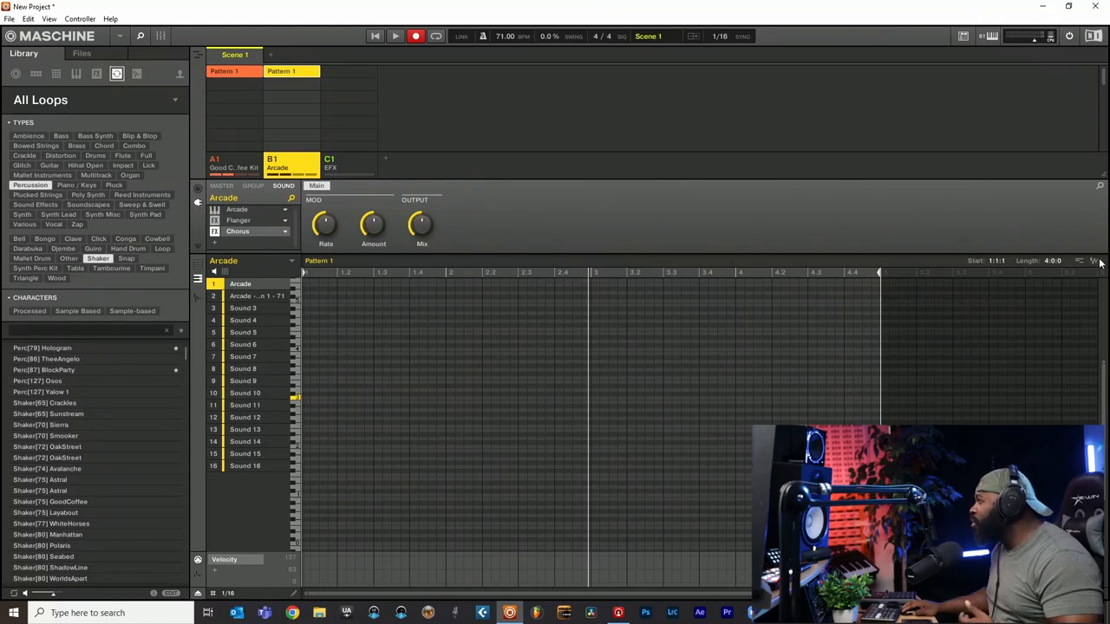
pyautogui.click(245, 167)
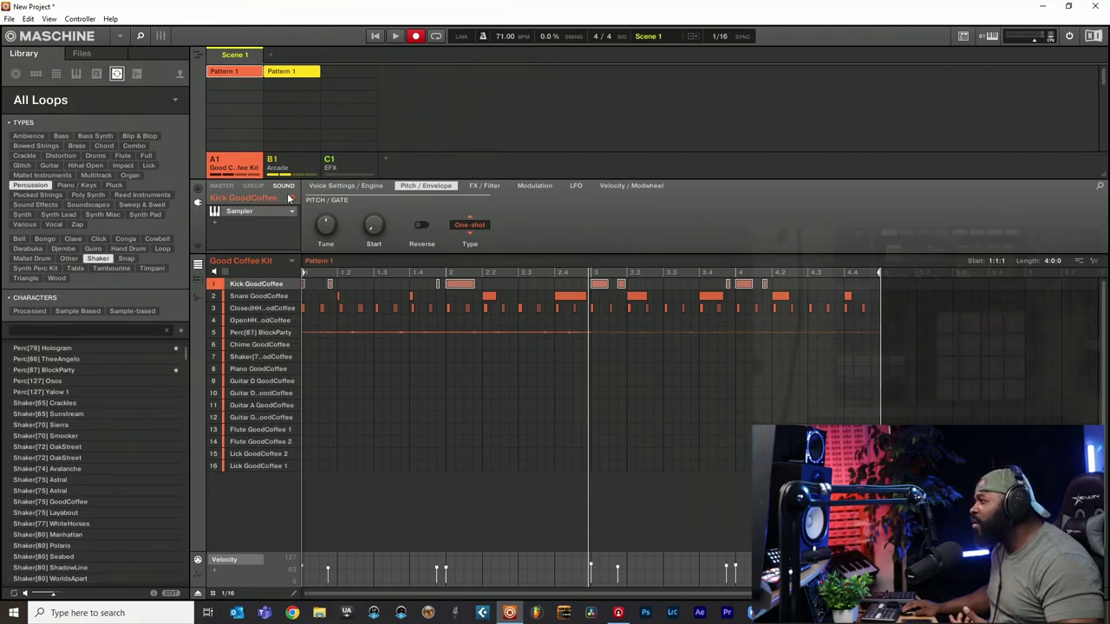
pyautogui.click(299, 165)
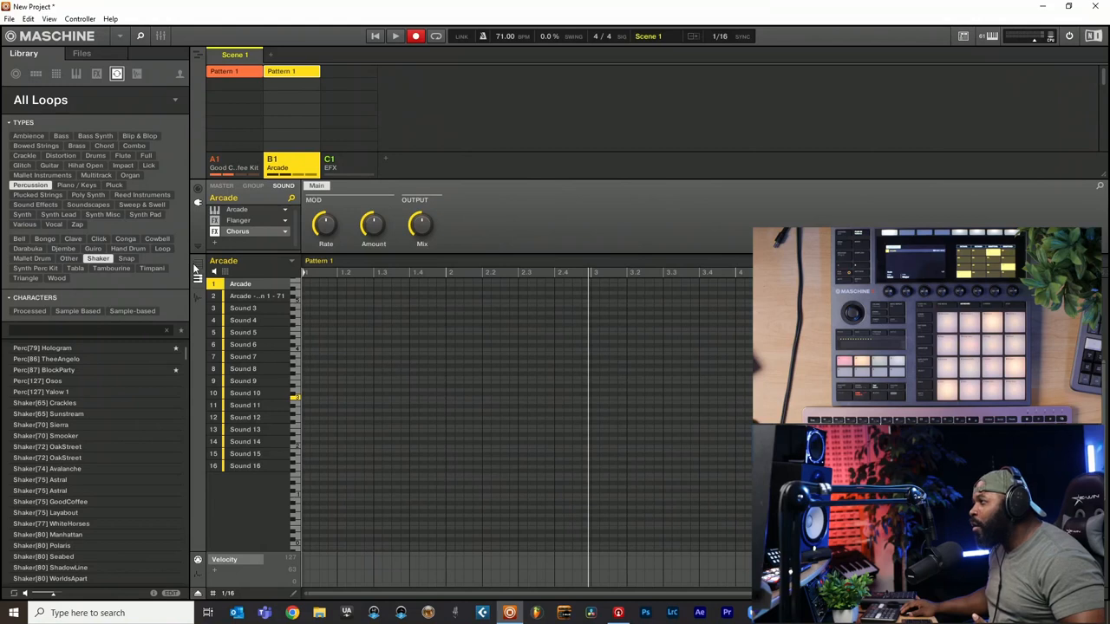
pyautogui.click(295, 272)
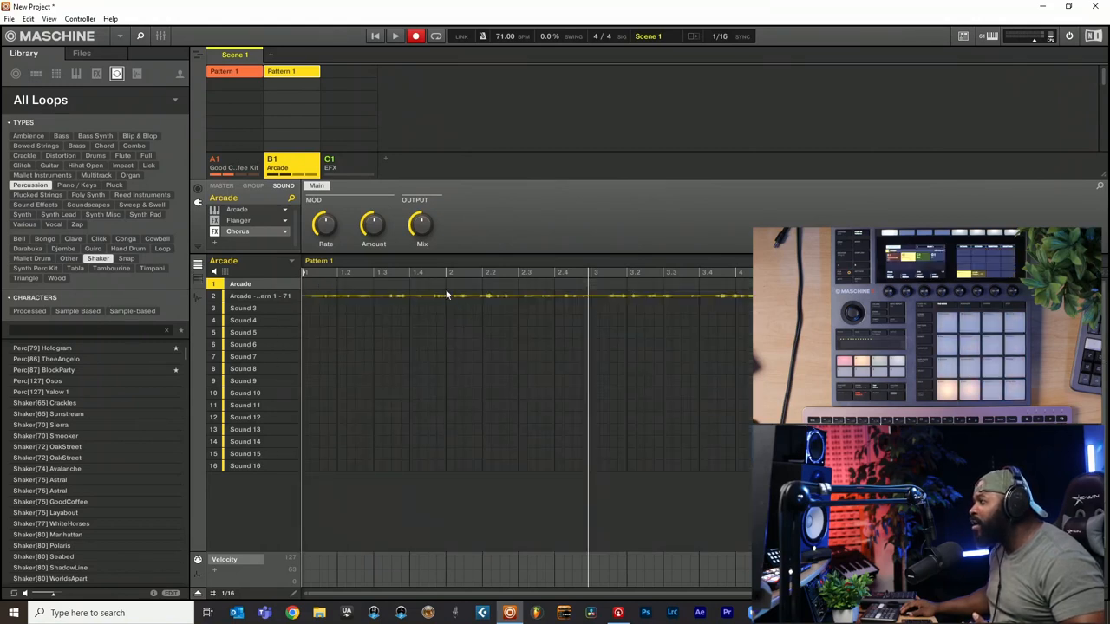
pyautogui.moveTo(260, 296)
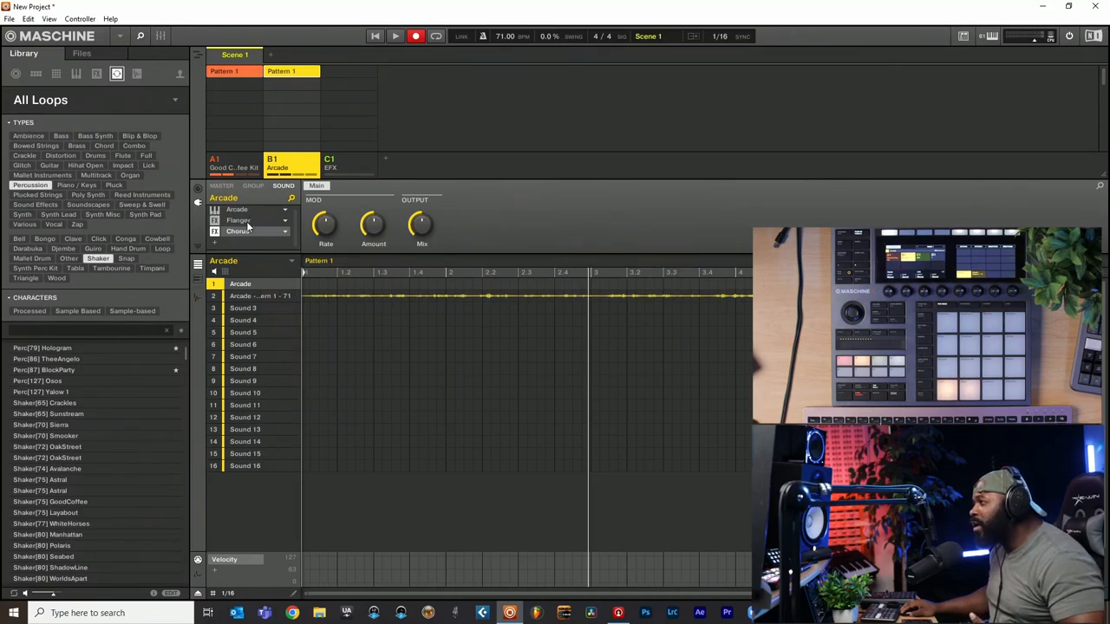
# Step: Bypass the Flanger on the Arcade sound and restart playback from the pattern start
pyautogui.click(214, 222)
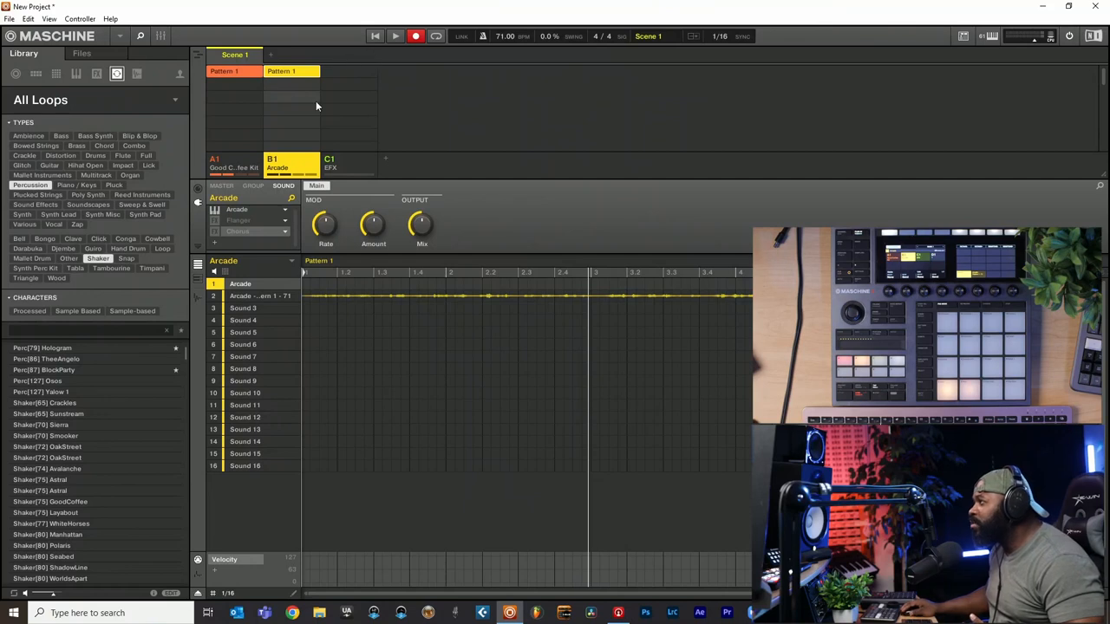
pyautogui.click(377, 37)
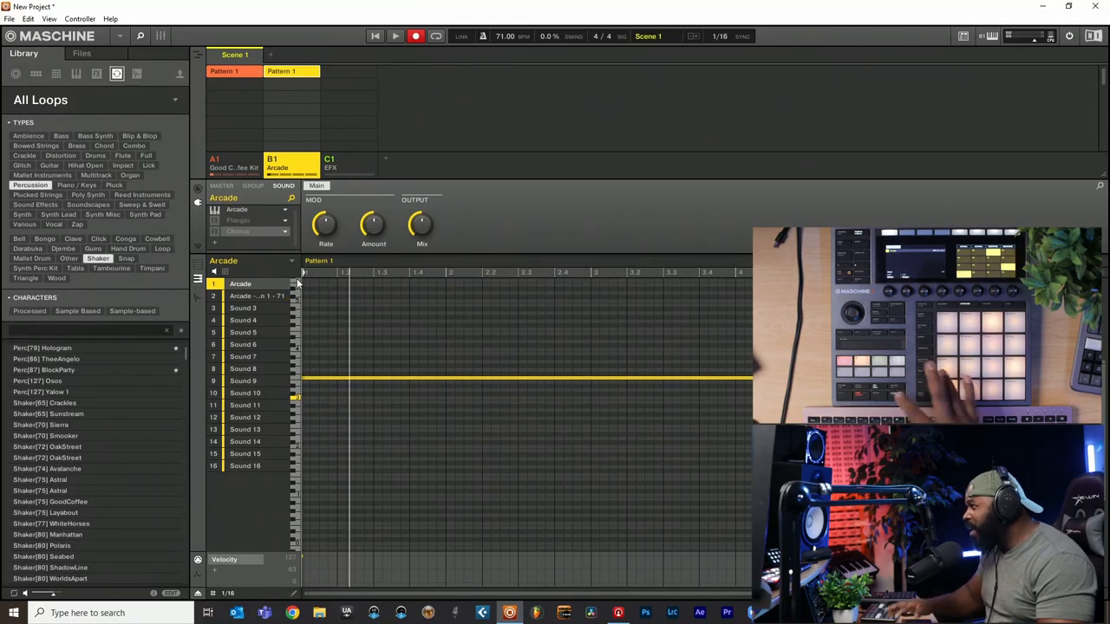
# Step: Raise Arcade's Dual Delay and Mod Filter macro amounts, then return to the pattern
pyautogui.doubleClick(244, 215)
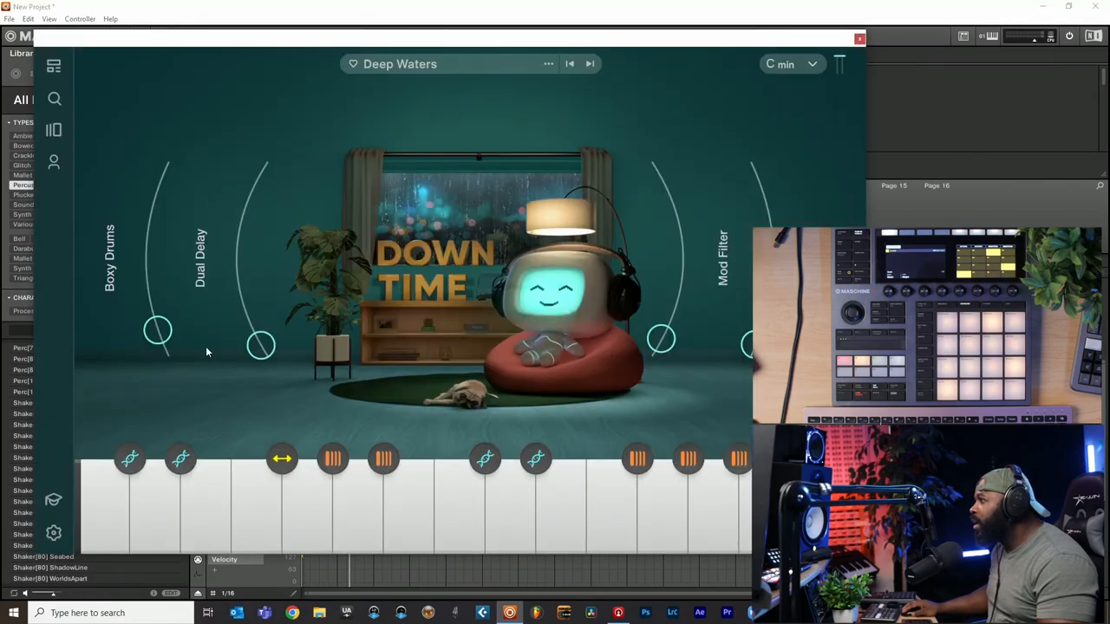
pyautogui.moveTo(261, 346); pyautogui.dragTo(260, 264)
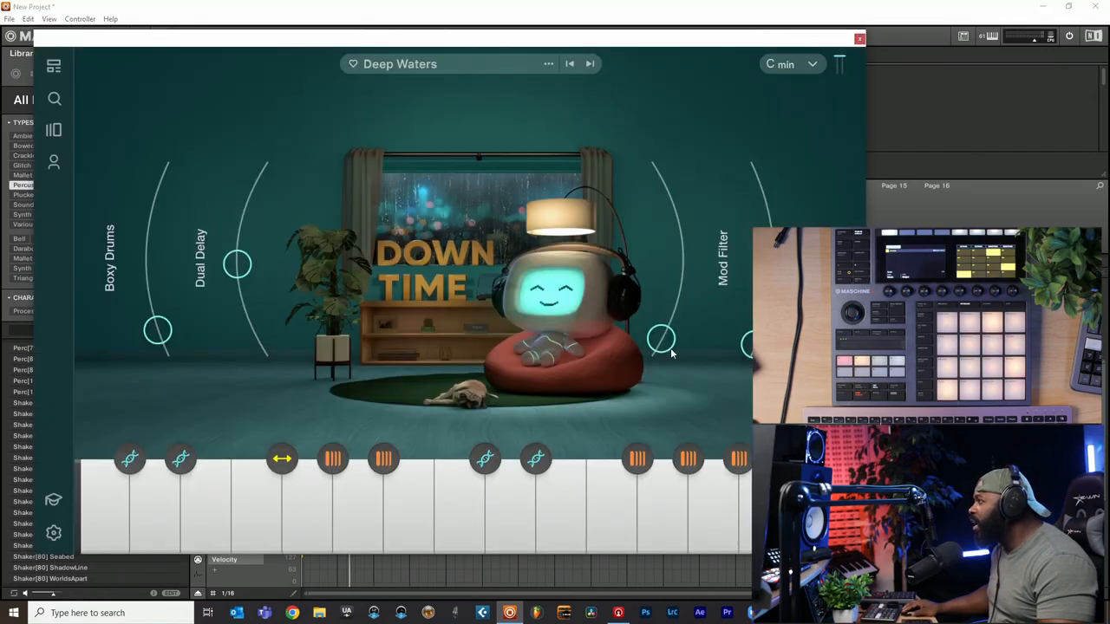
pyautogui.moveTo(664, 339)
pyautogui.mouseDown()
pyautogui.moveTo(675, 199)
pyautogui.moveTo(681, 286)
pyautogui.mouseUp()
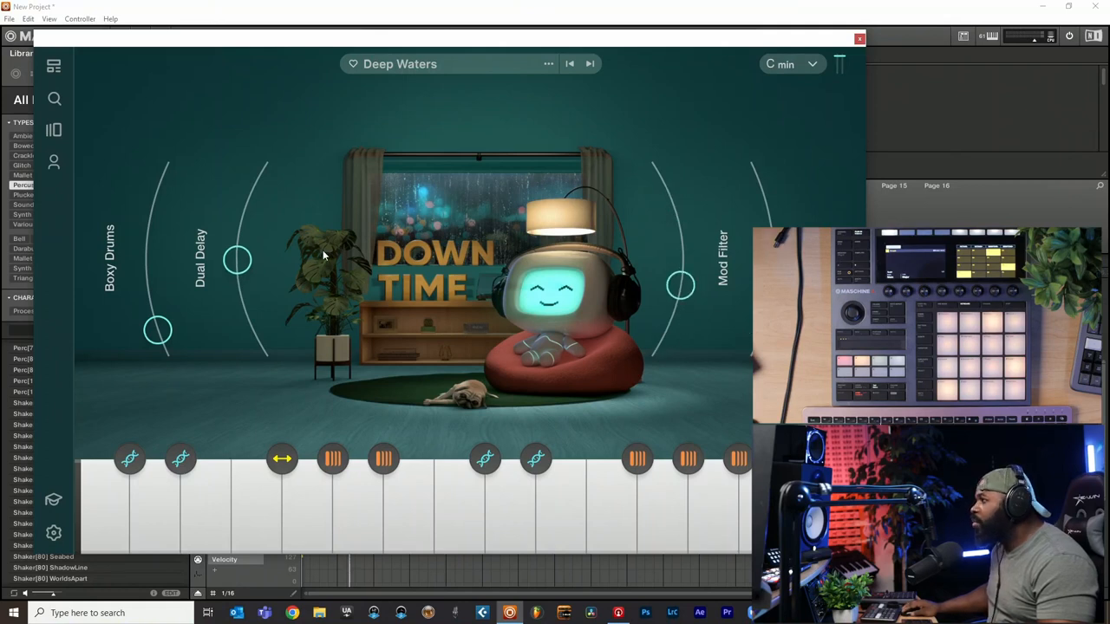
pyautogui.click(860, 38)
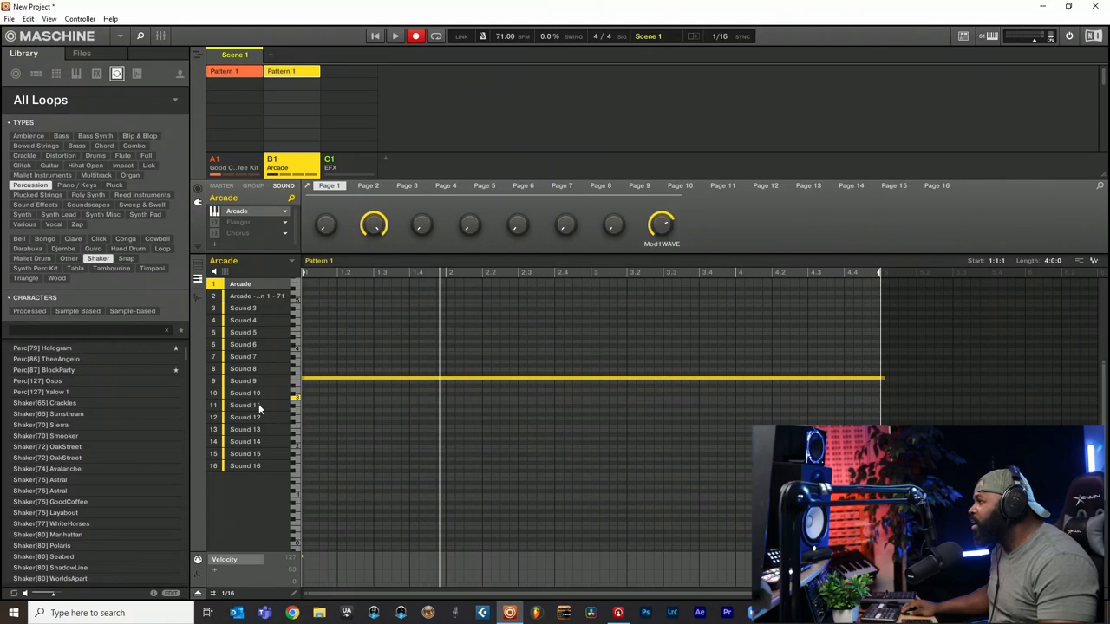
pyautogui.moveTo(259, 403); pyautogui.dragTo(633, 268)
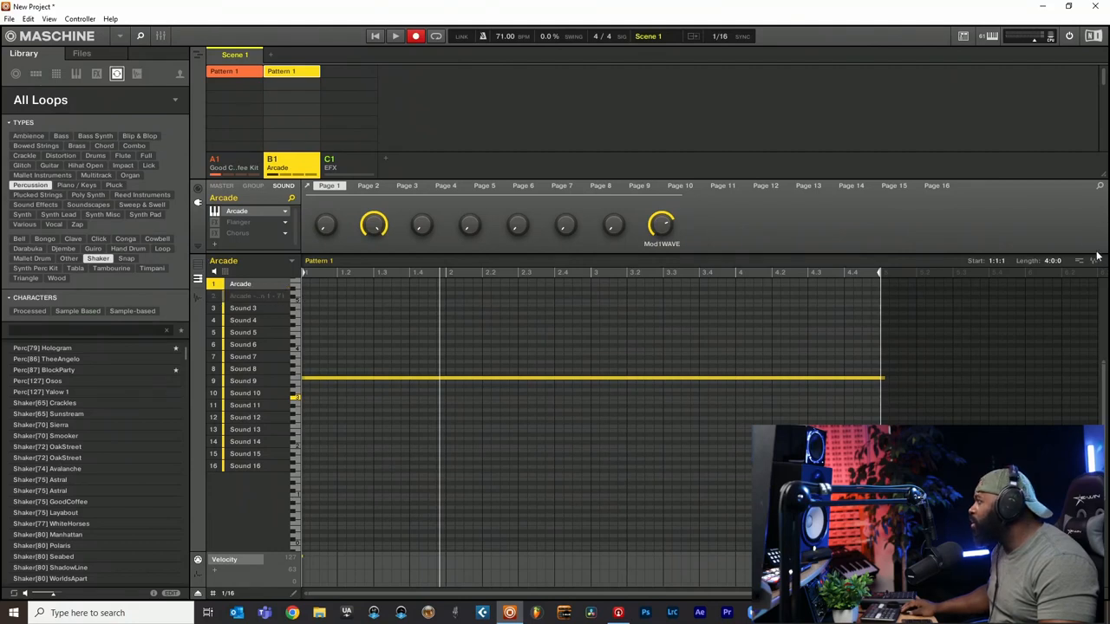
pyautogui.moveTo(540, 315); pyautogui.dragTo(516, 328)
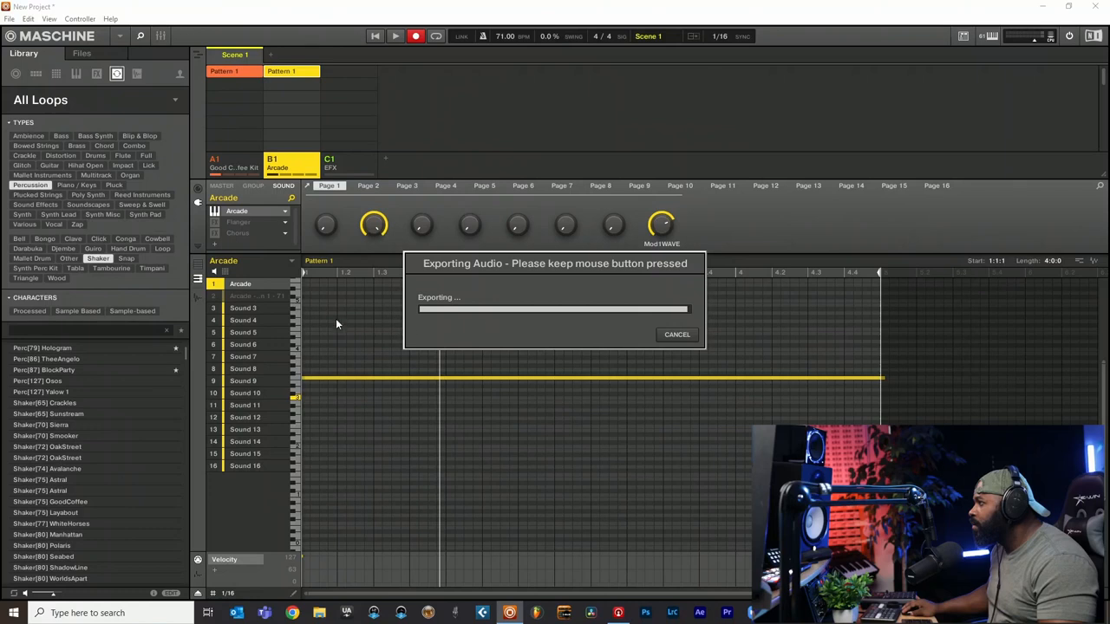
pyautogui.moveTo(335, 319); pyautogui.dragTo(272, 307)
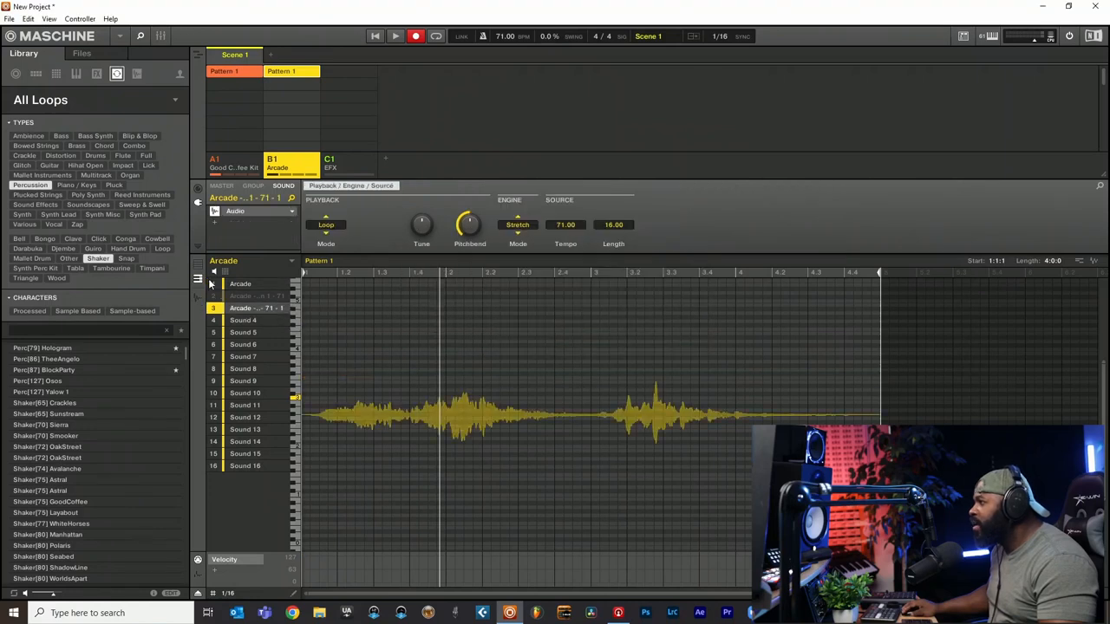
pyautogui.click(252, 283)
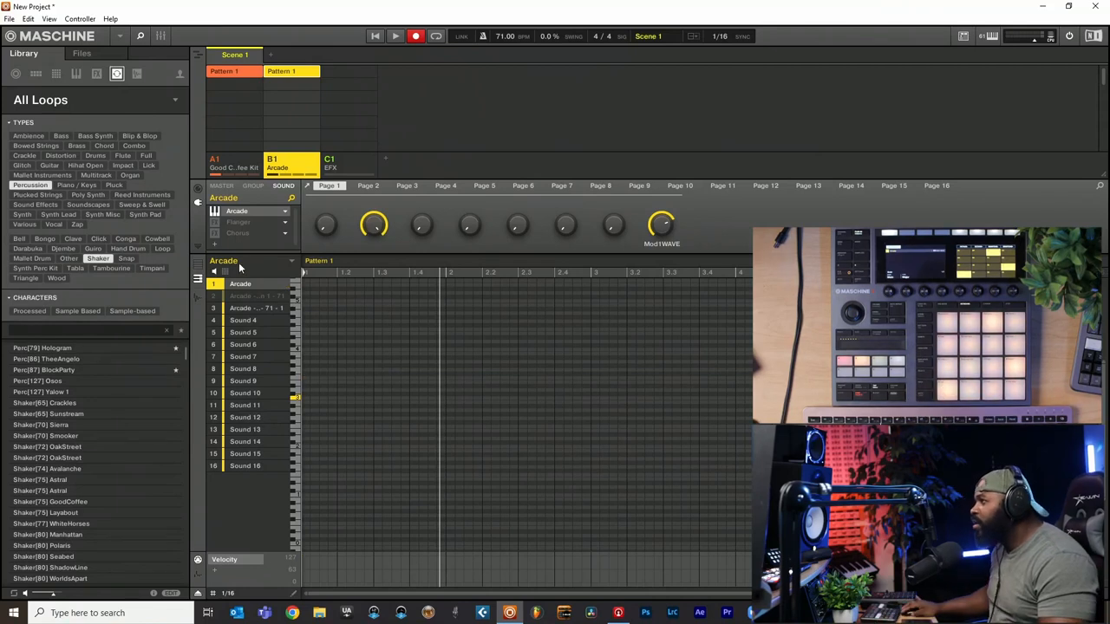
pyautogui.click(219, 295)
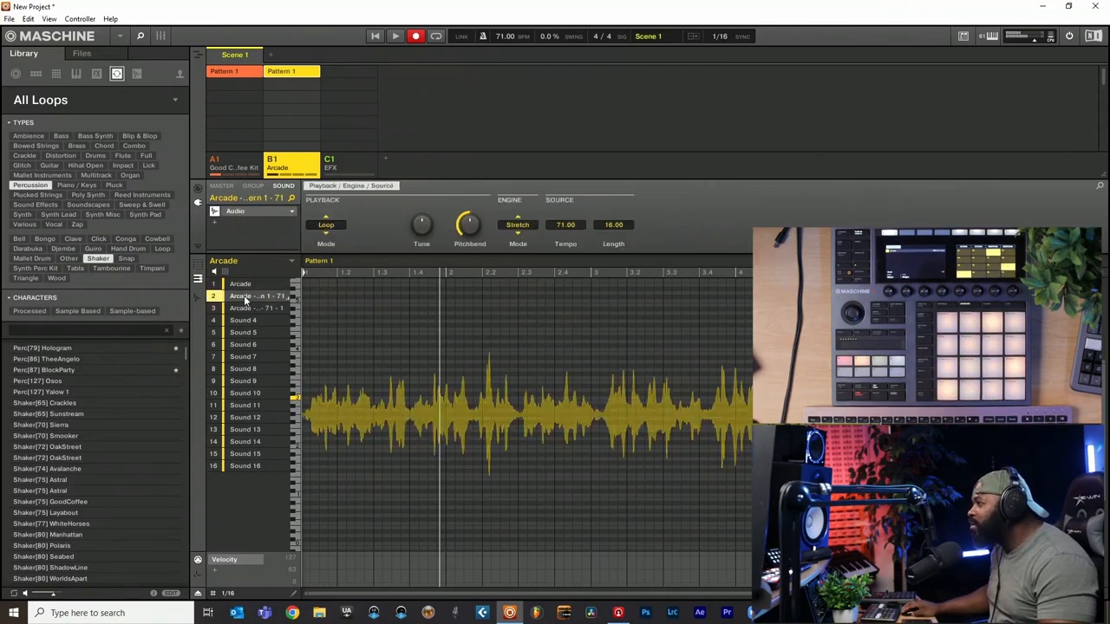
pyautogui.click(248, 309)
pyautogui.click(258, 296)
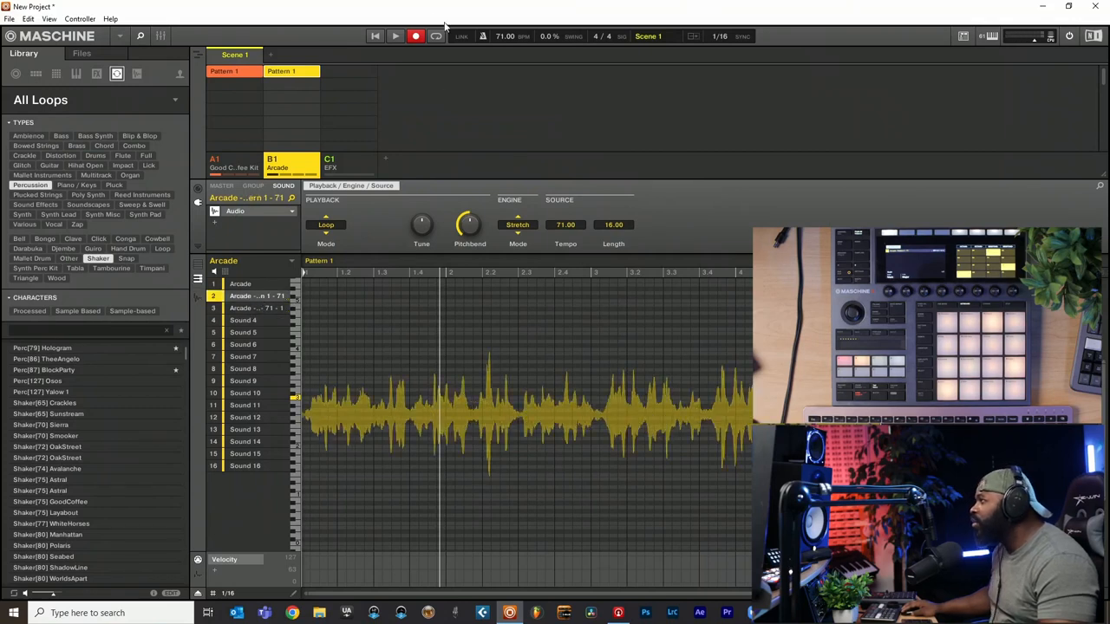
pyautogui.click(395, 37)
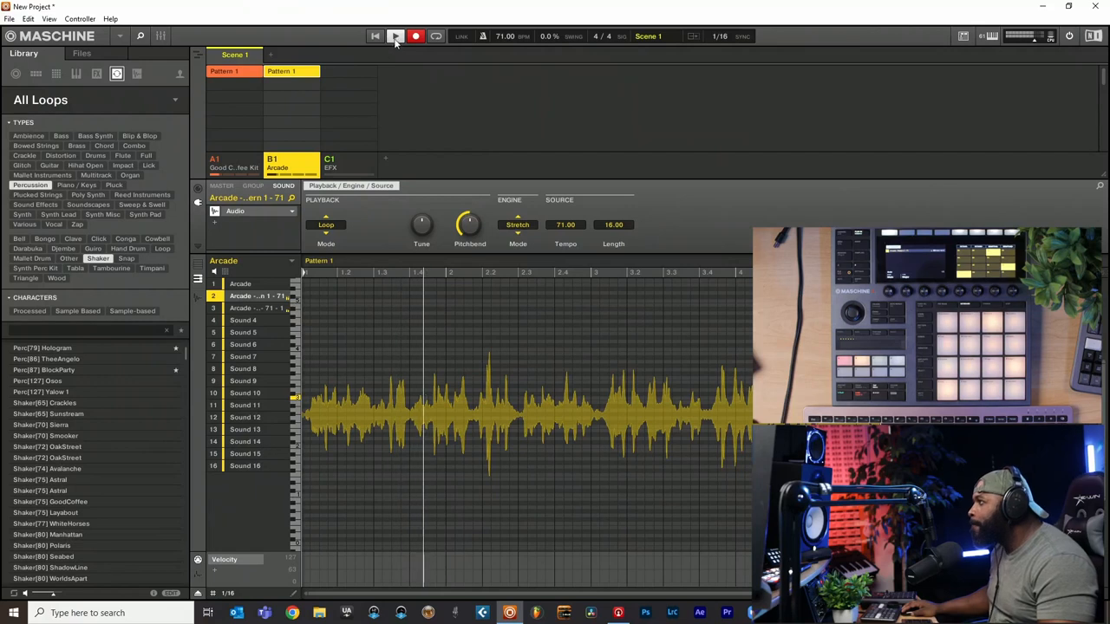
pyautogui.press('space')
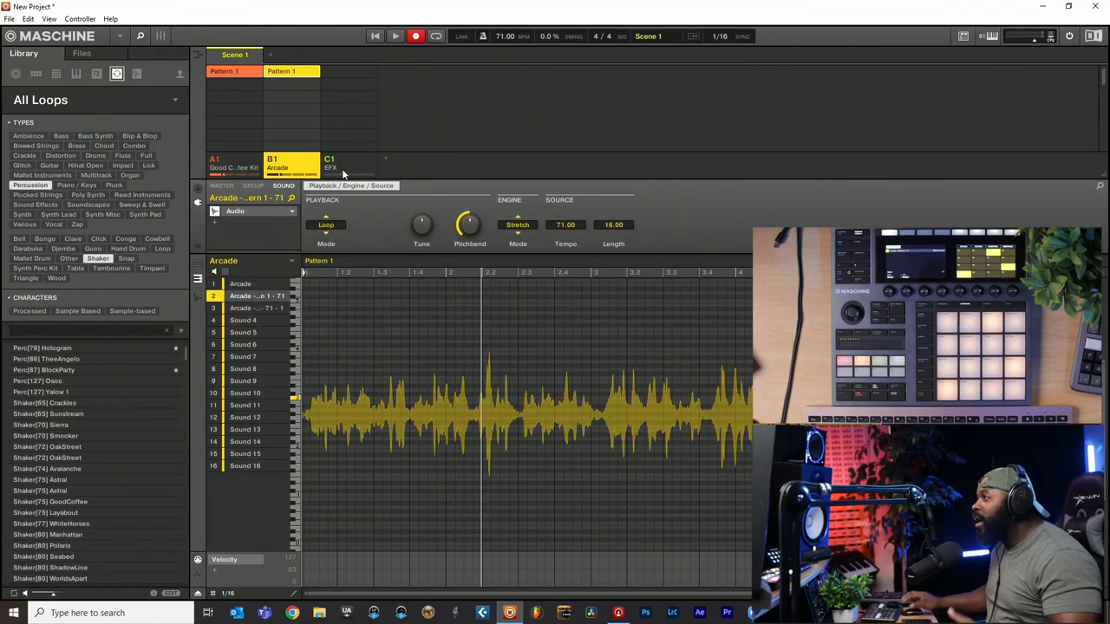
pyautogui.click(347, 165)
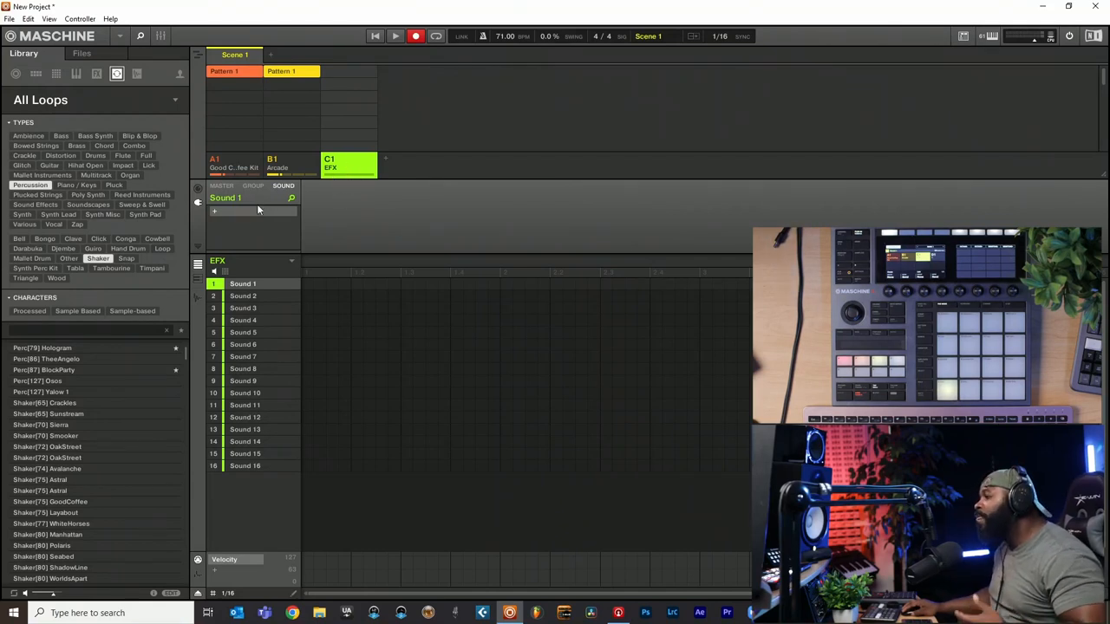
# Step: Load Native Instruments Raum reverb onto the EFX group's first sound
pyautogui.click(216, 211)
pyautogui.moveTo(243, 232)
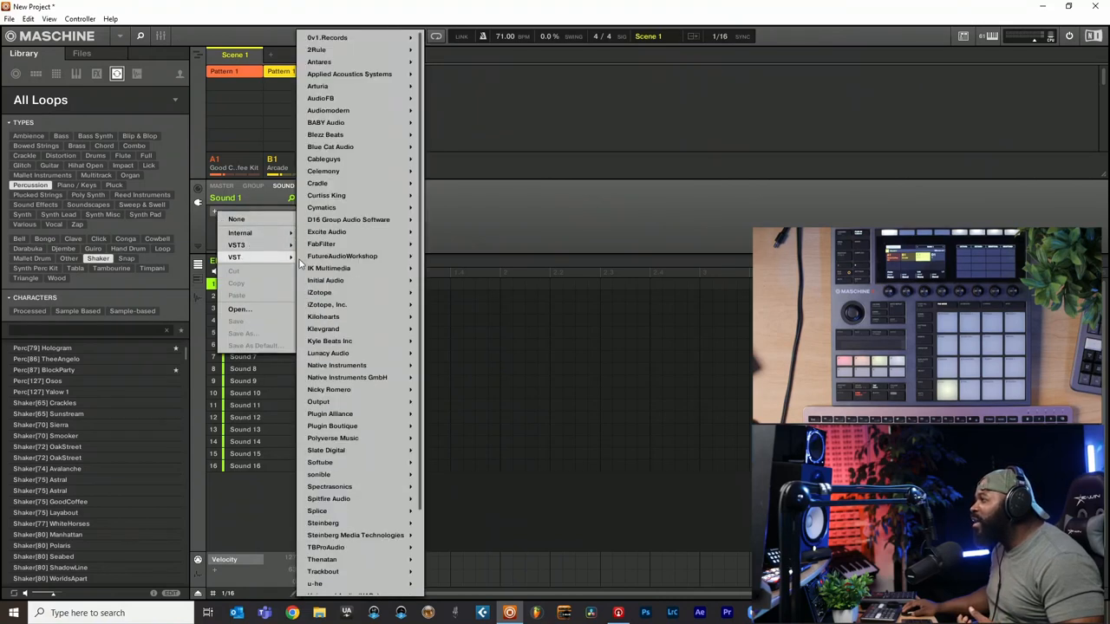
pyautogui.moveTo(236, 256)
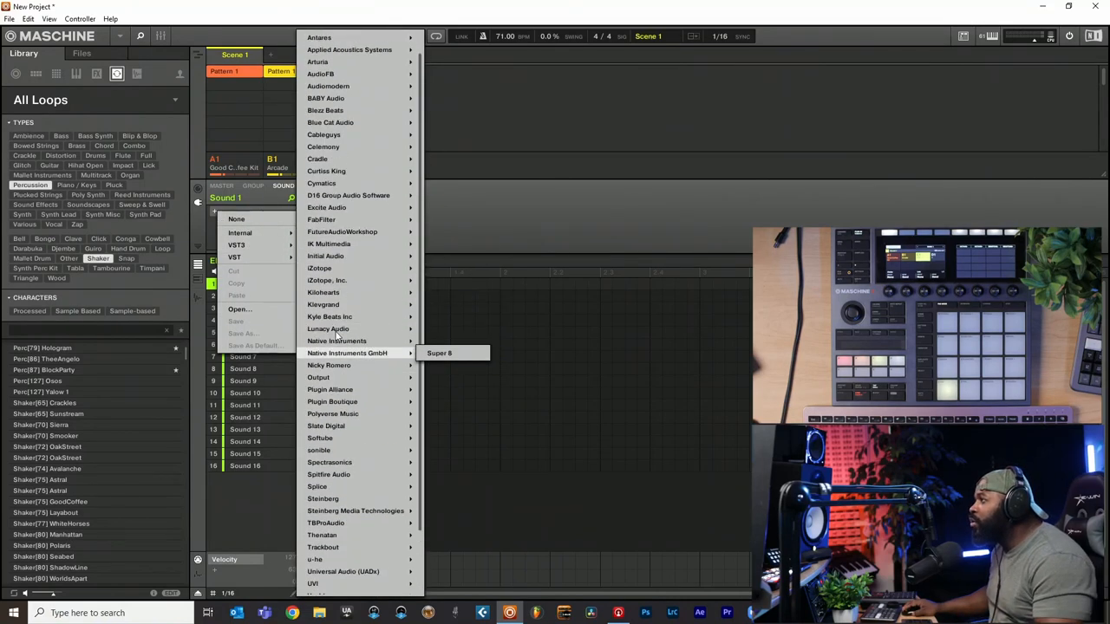
pyautogui.scroll(-2, 340, 321)
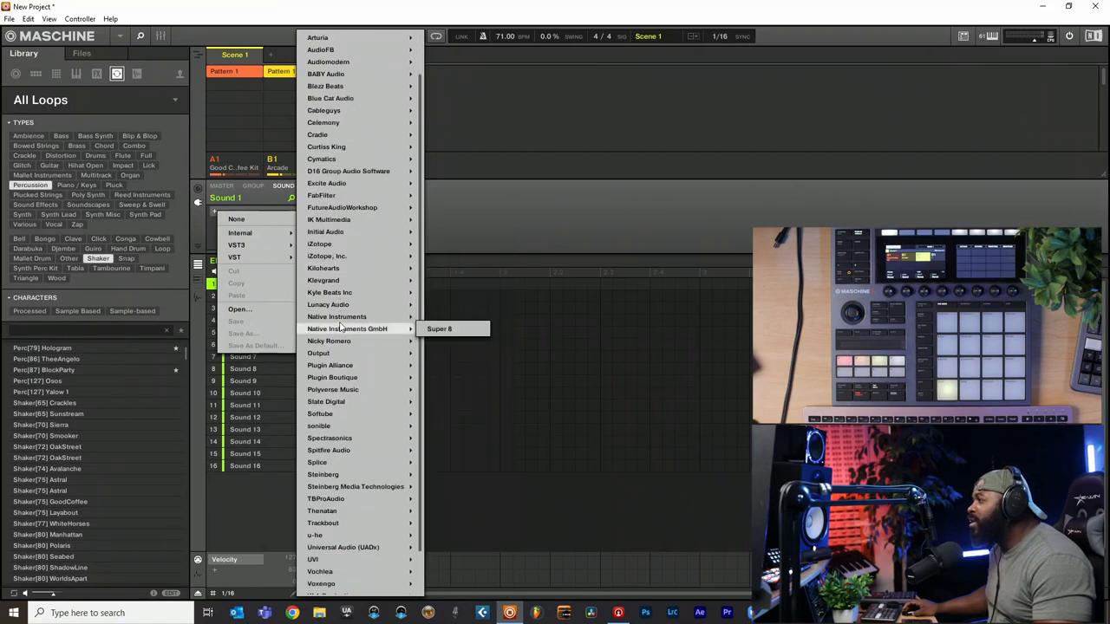
pyautogui.scroll(-1, 319, 76)
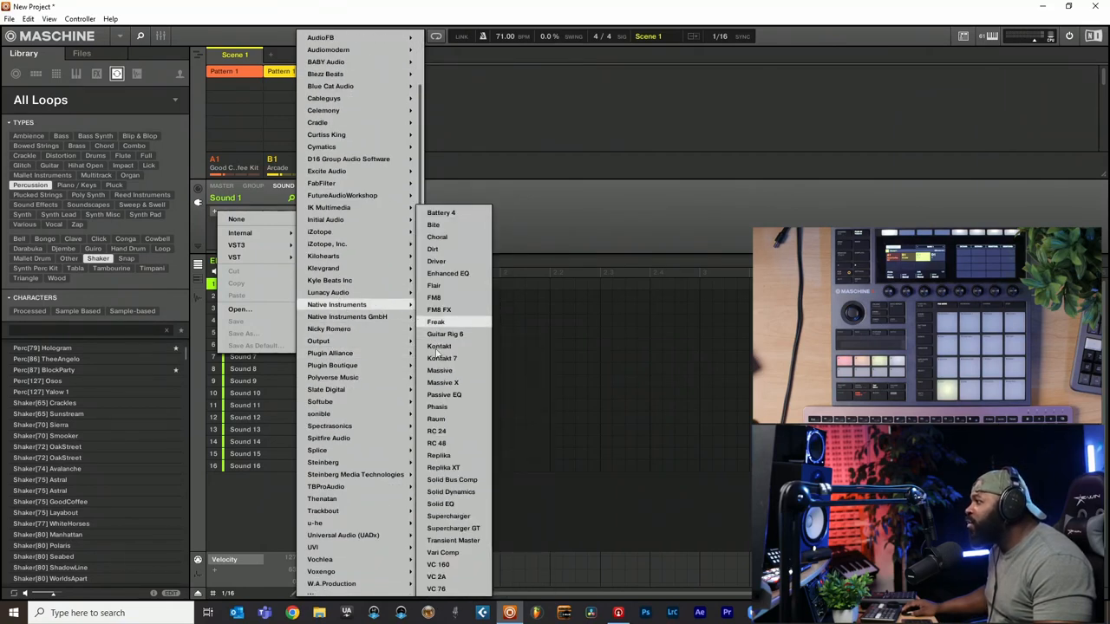
pyautogui.click(438, 420)
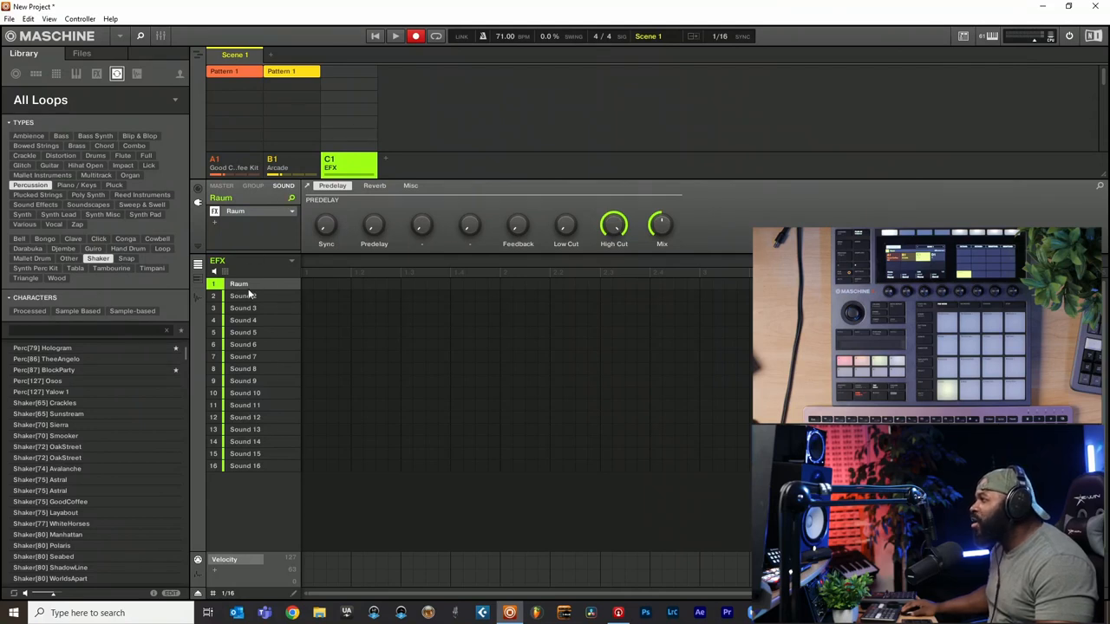
# Step: Load Internal Beat Delay onto EFX Sound 2, then select the third sound in the Arcade group
pyautogui.click(250, 295)
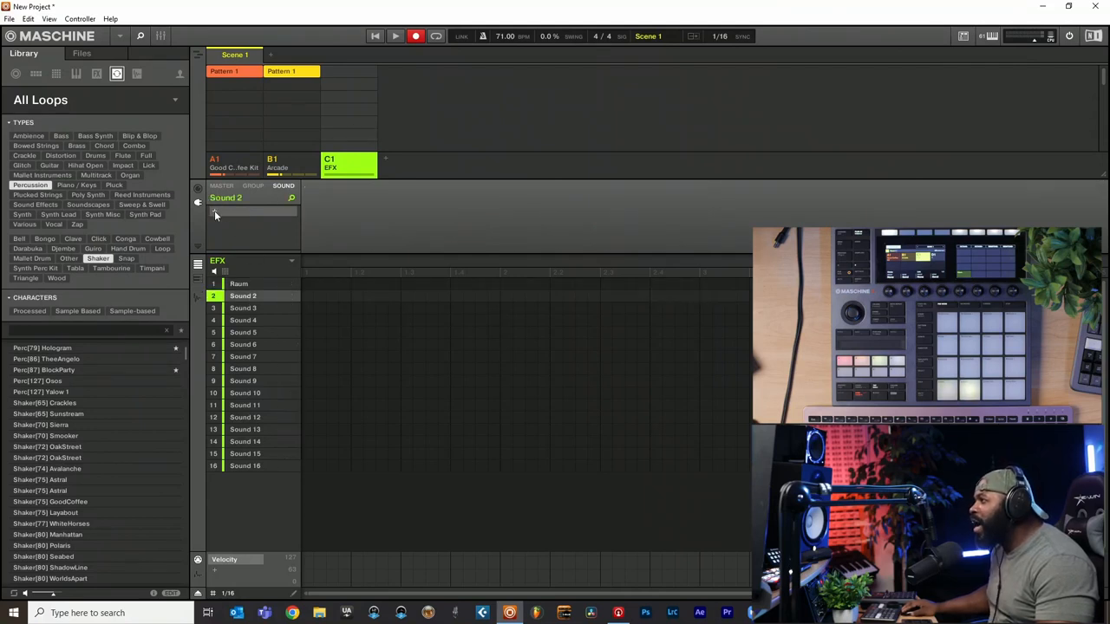
pyautogui.click(214, 209)
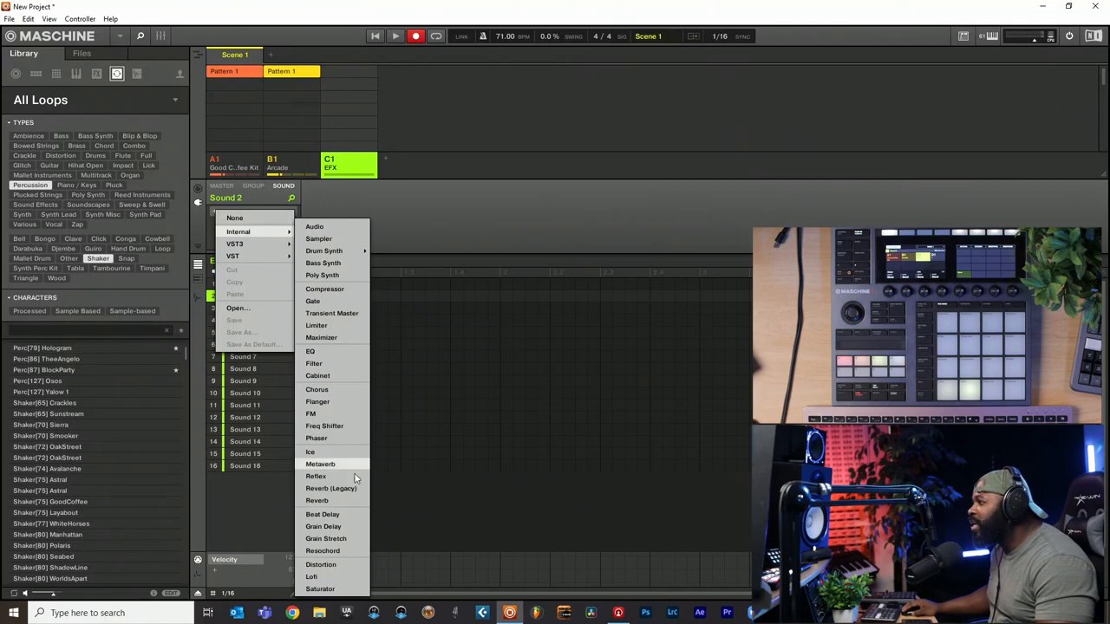
pyautogui.click(321, 515)
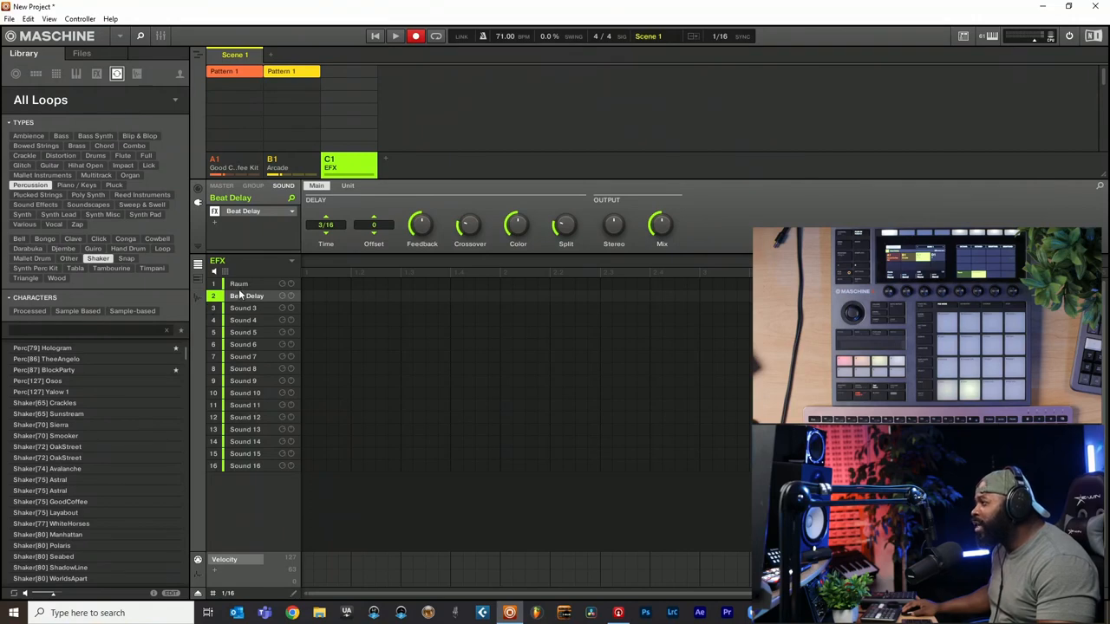
pyautogui.click(291, 169)
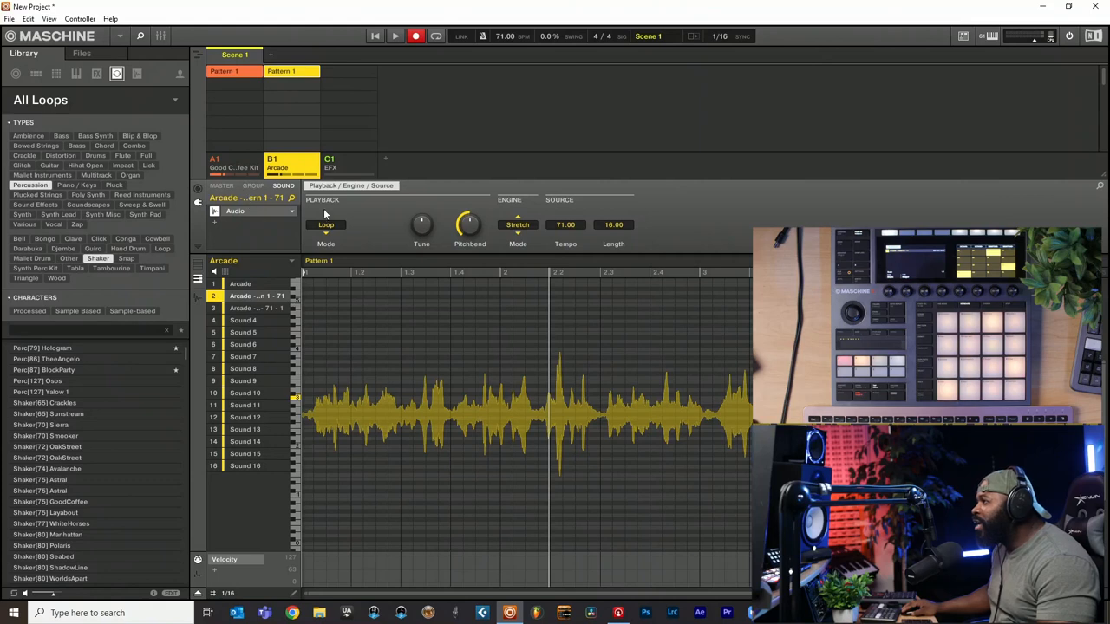
pyautogui.click(251, 309)
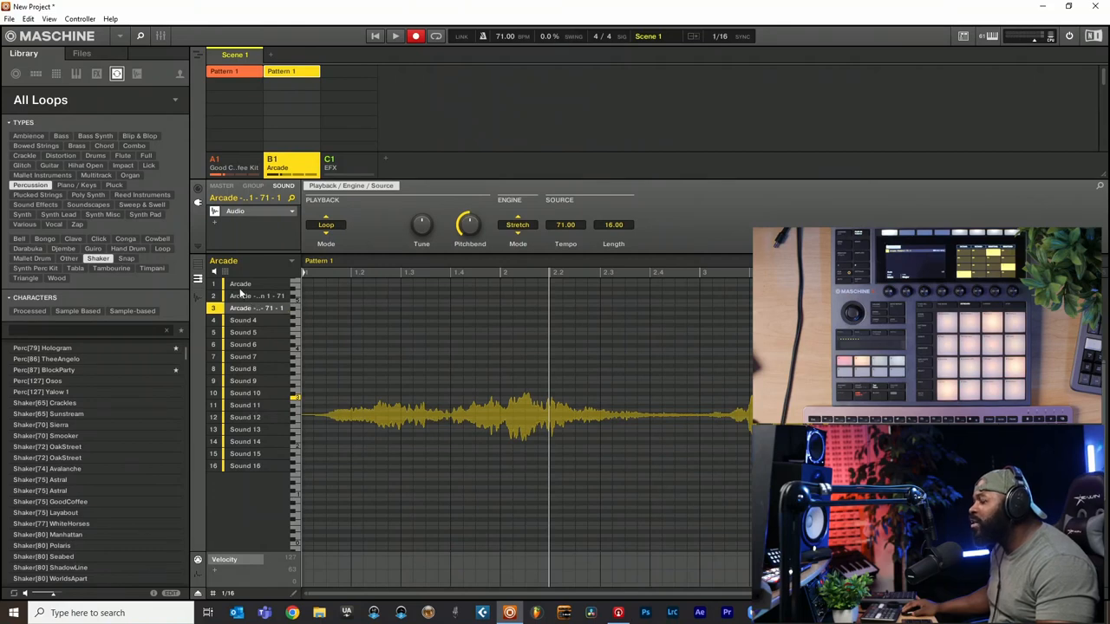
# Step: Route the sound's AUX 1 to C1:S1 Raum and AUX 2 to C1:S2 Beat Delay, then start playback
pyautogui.click(198, 192)
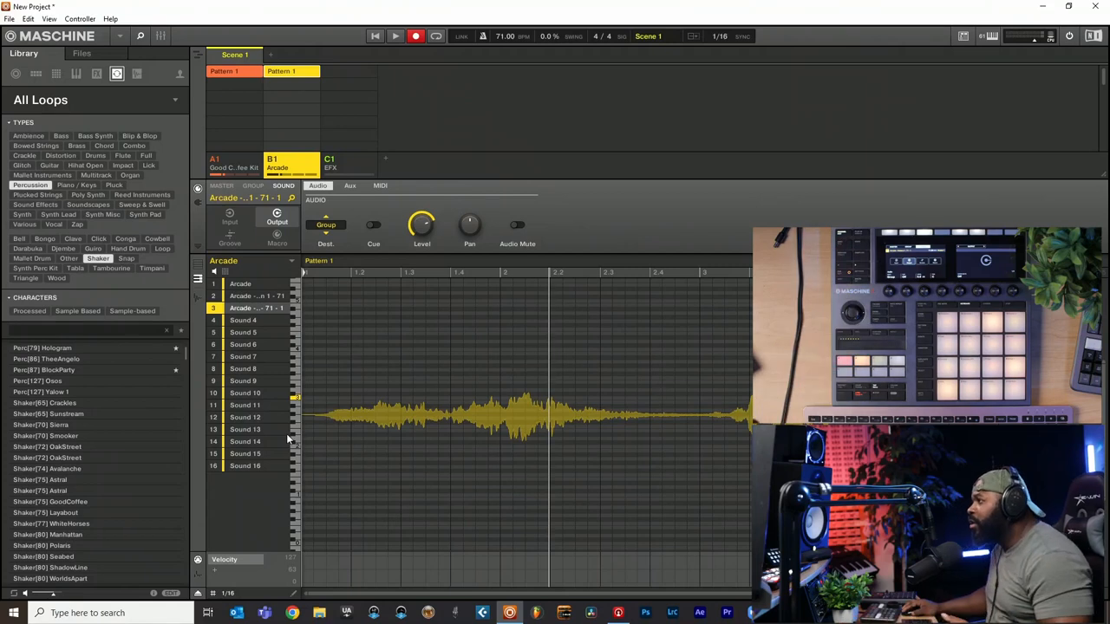
pyautogui.click(350, 186)
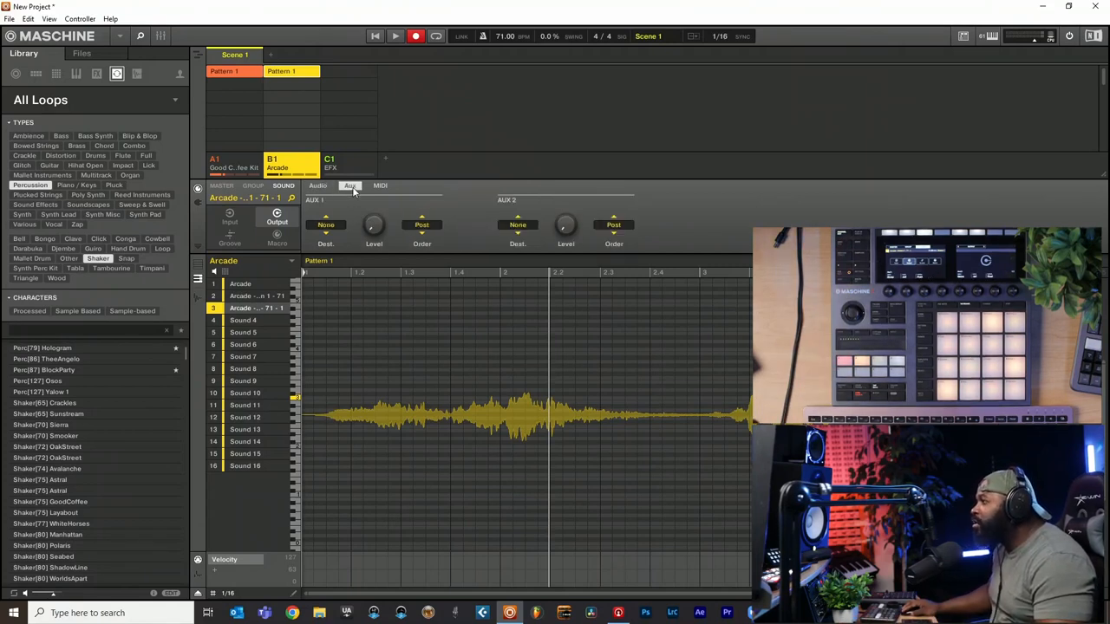
pyautogui.click(328, 228)
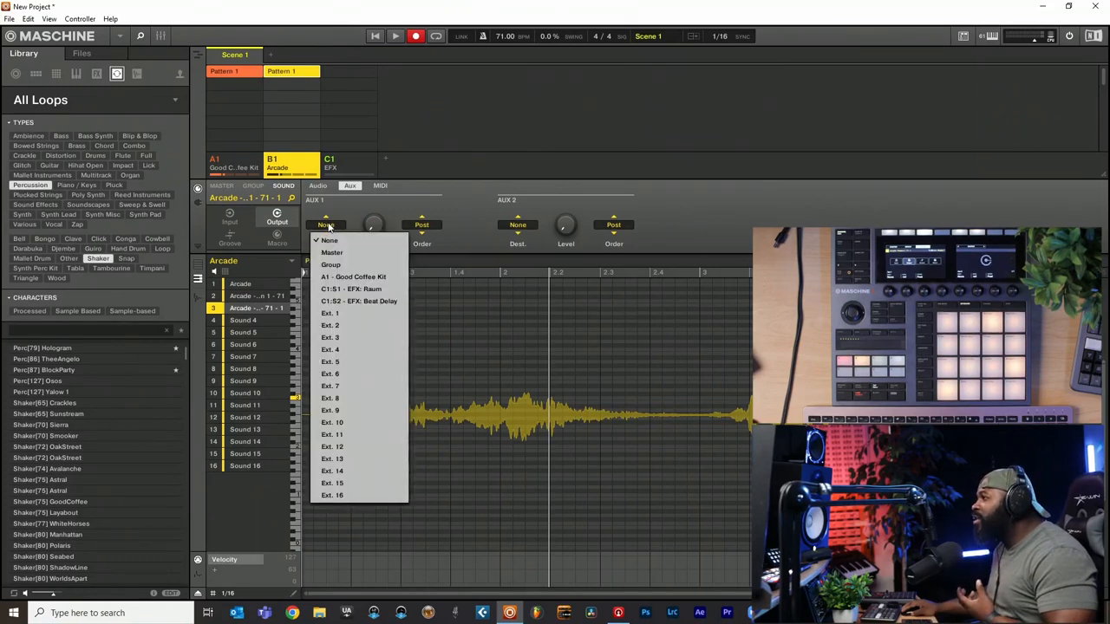
pyautogui.click(332, 289)
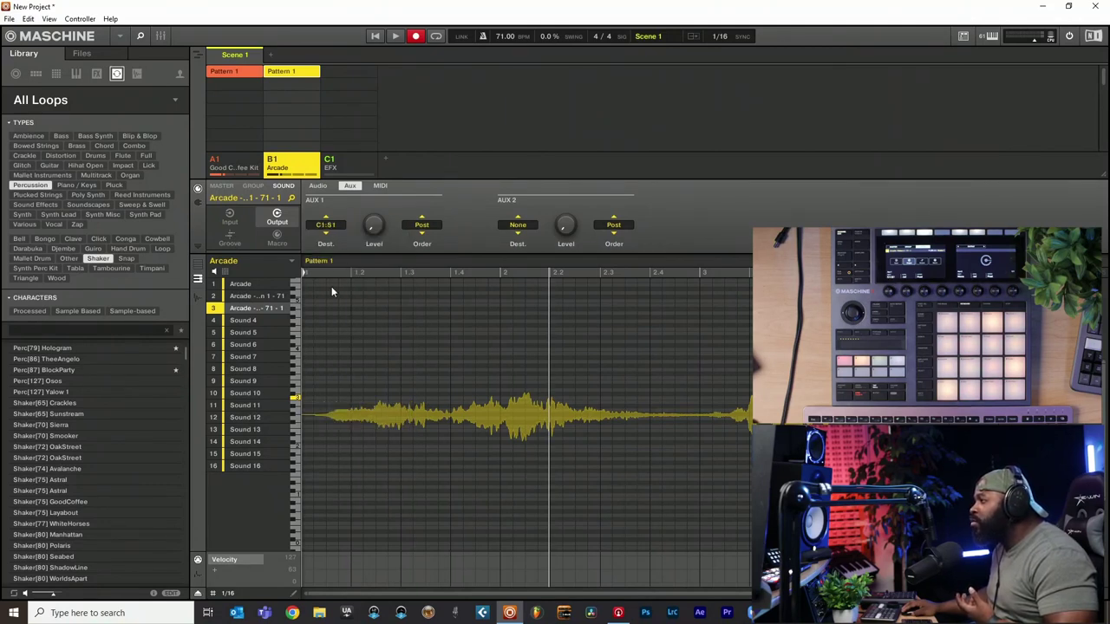
pyautogui.click(518, 225)
pyautogui.click(551, 301)
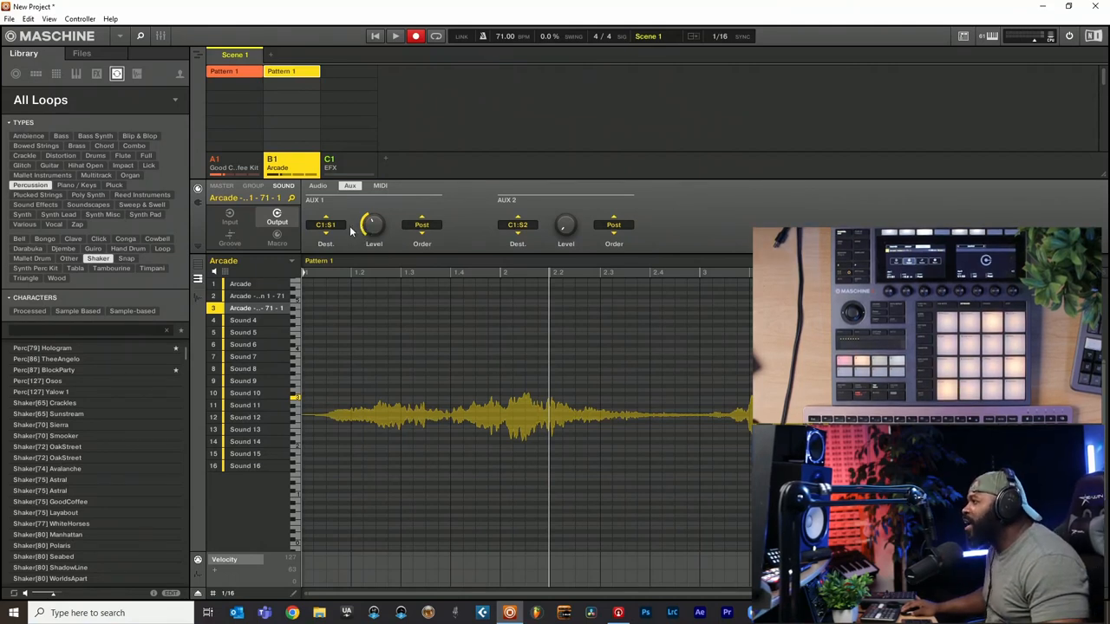
pyautogui.moveTo(373, 226)
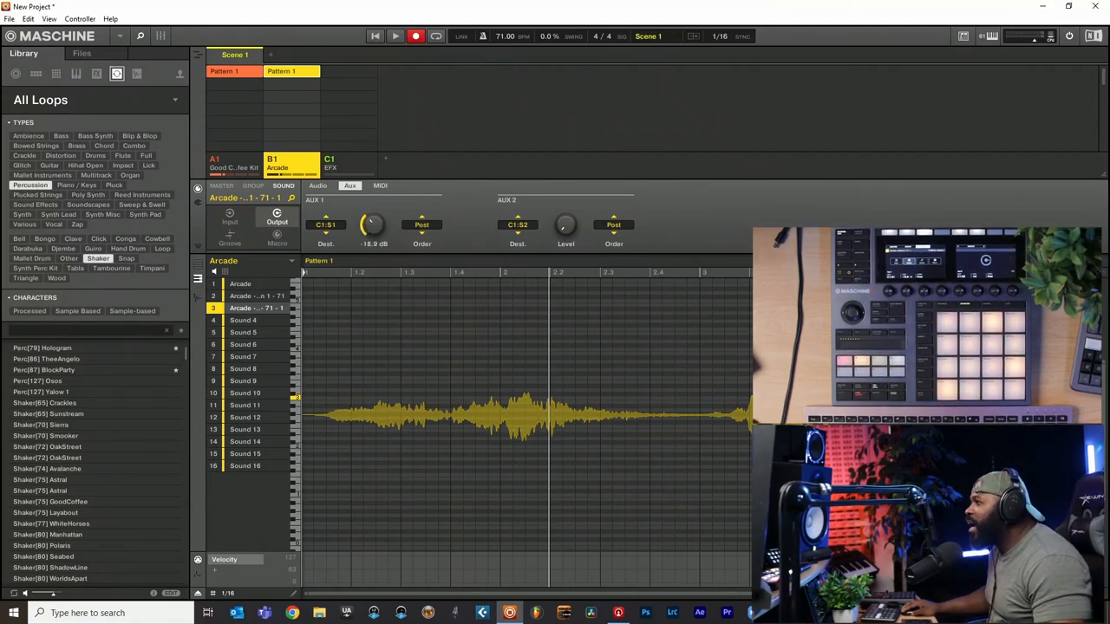
pyautogui.click(375, 37)
# Step: Raise the AUX 1 and AUX 2 send levels (Beat Delay near -9.9 dB), ending on the Good Coffee Kit group
pyautogui.moveTo(373, 227); pyautogui.dragTo(373, 213)
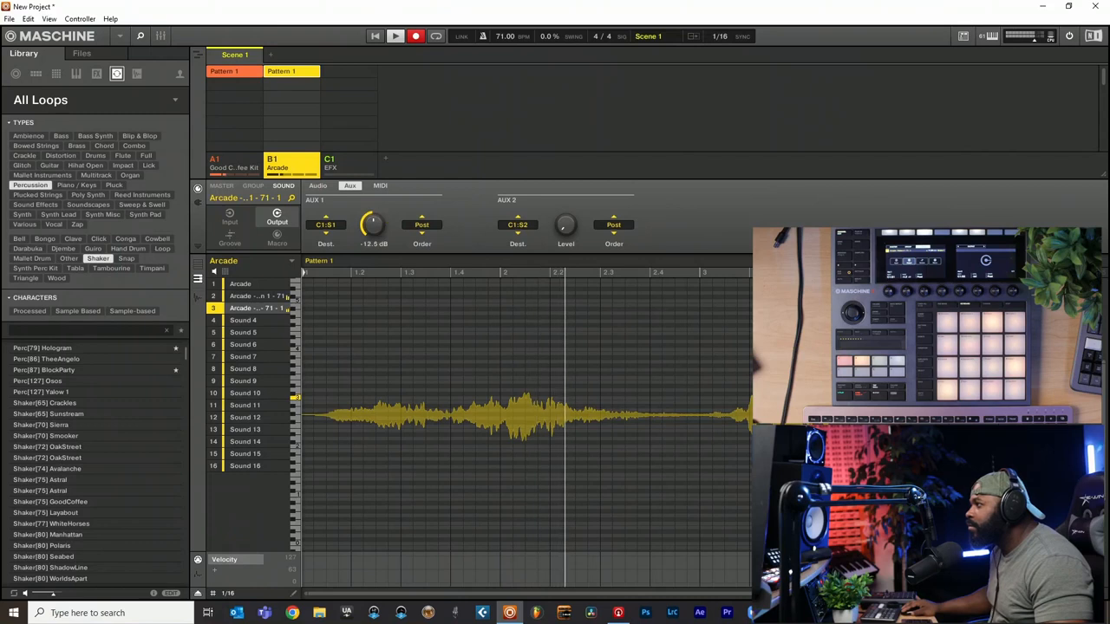
pyautogui.moveTo(559, 228); pyautogui.dragTo(559, 212)
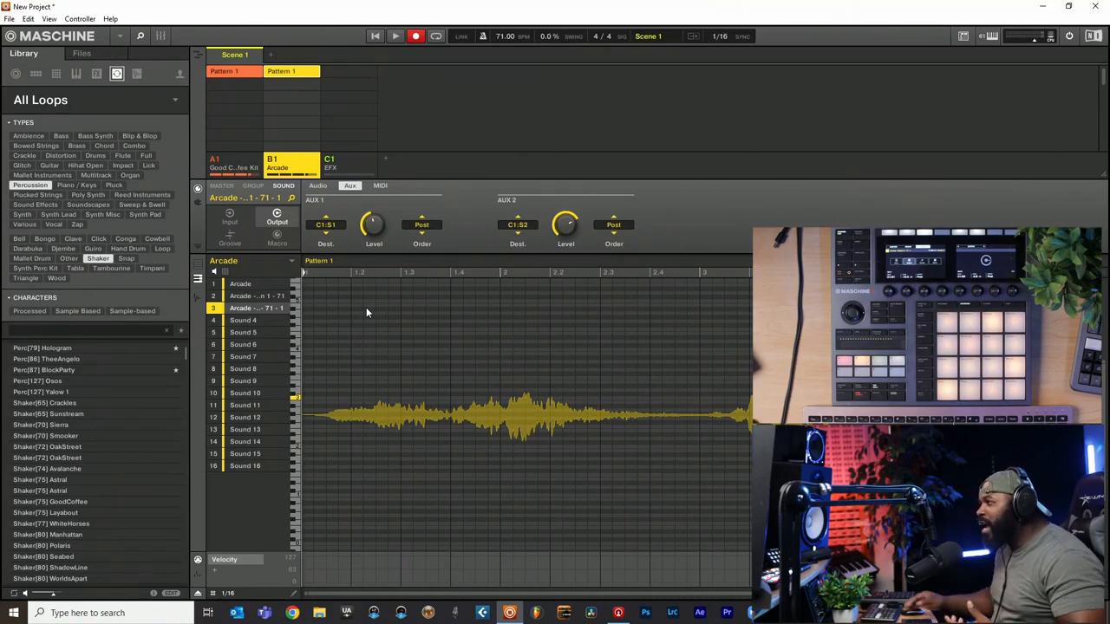
pyautogui.click(351, 163)
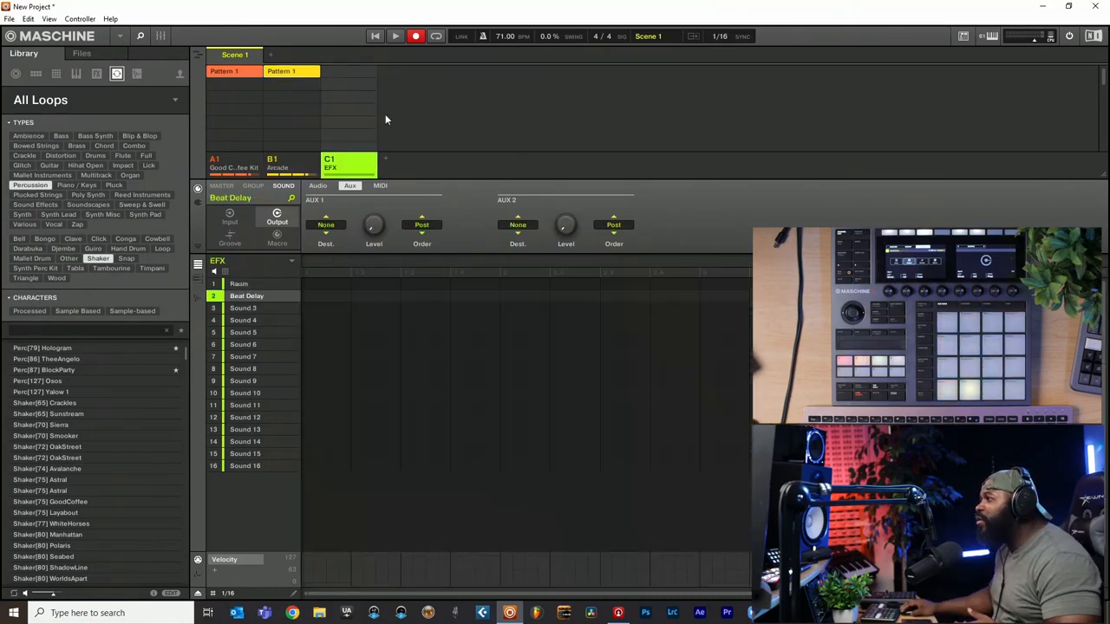
pyautogui.moveTo(246, 283)
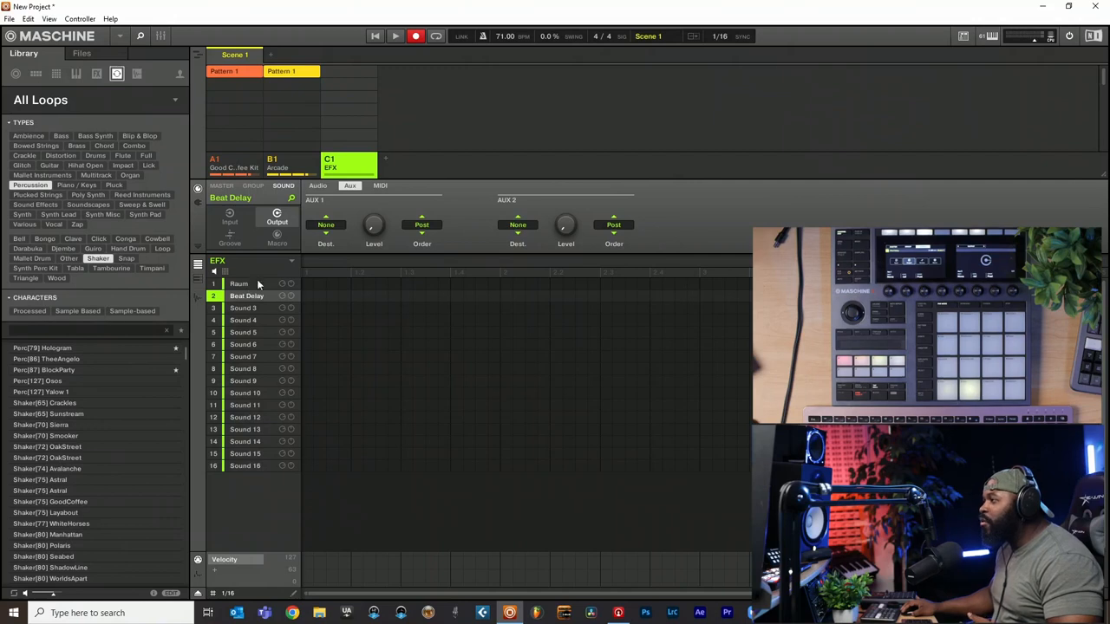
pyautogui.click(233, 165)
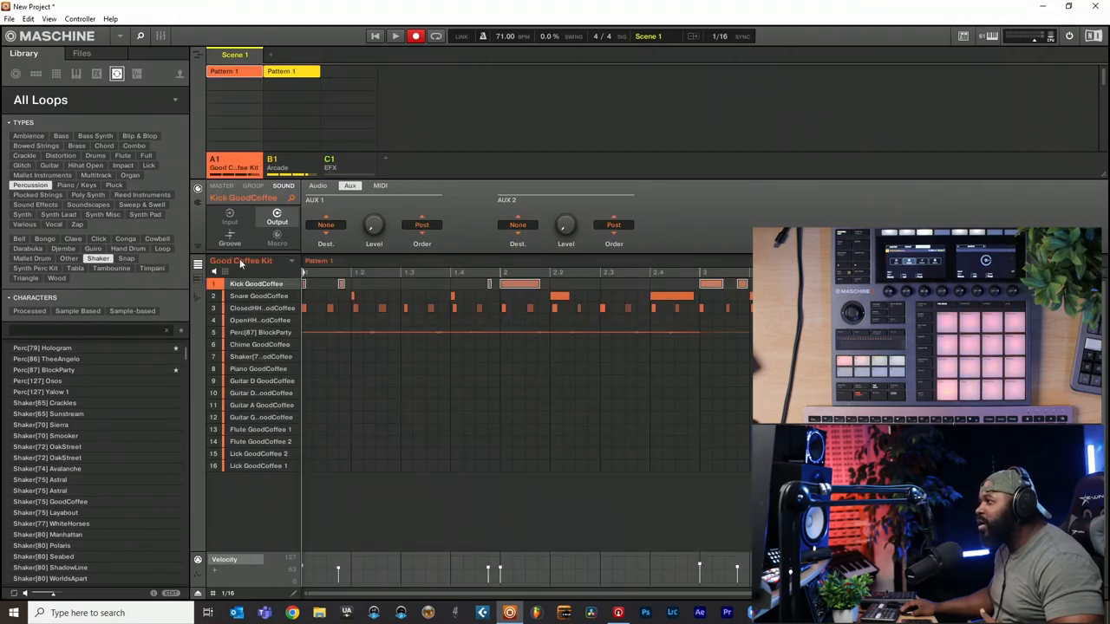
# Step: Route the ClosedHH sound's Aux 1 send to C1:S1 (Raum) and resume playback to hear it
pyautogui.click(249, 308)
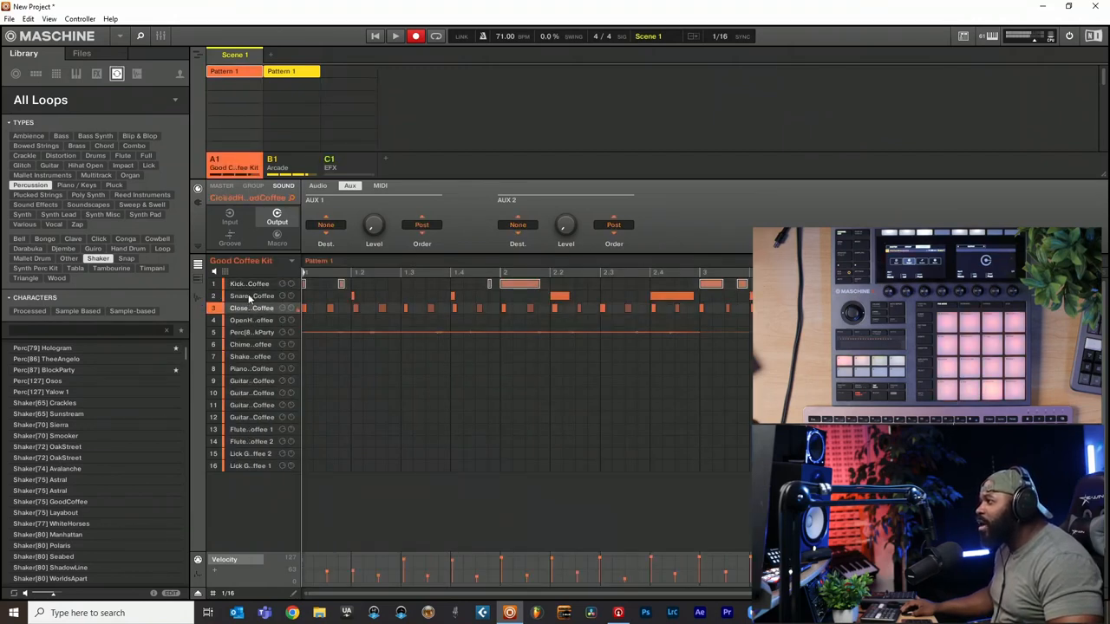
pyautogui.click(325, 226)
pyautogui.click(351, 278)
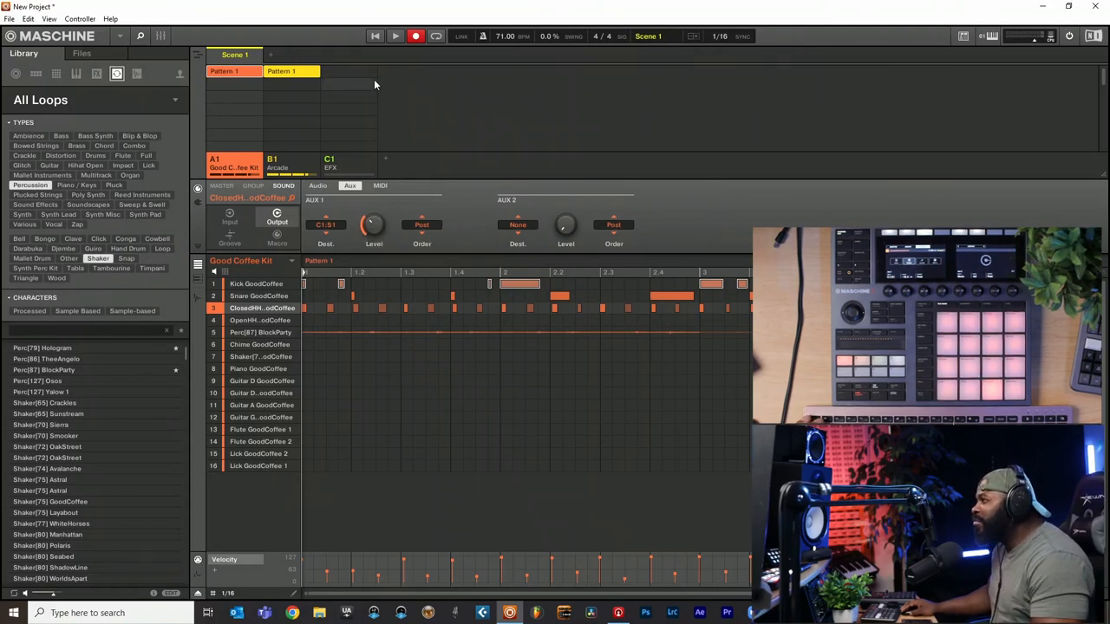
pyautogui.click(395, 35)
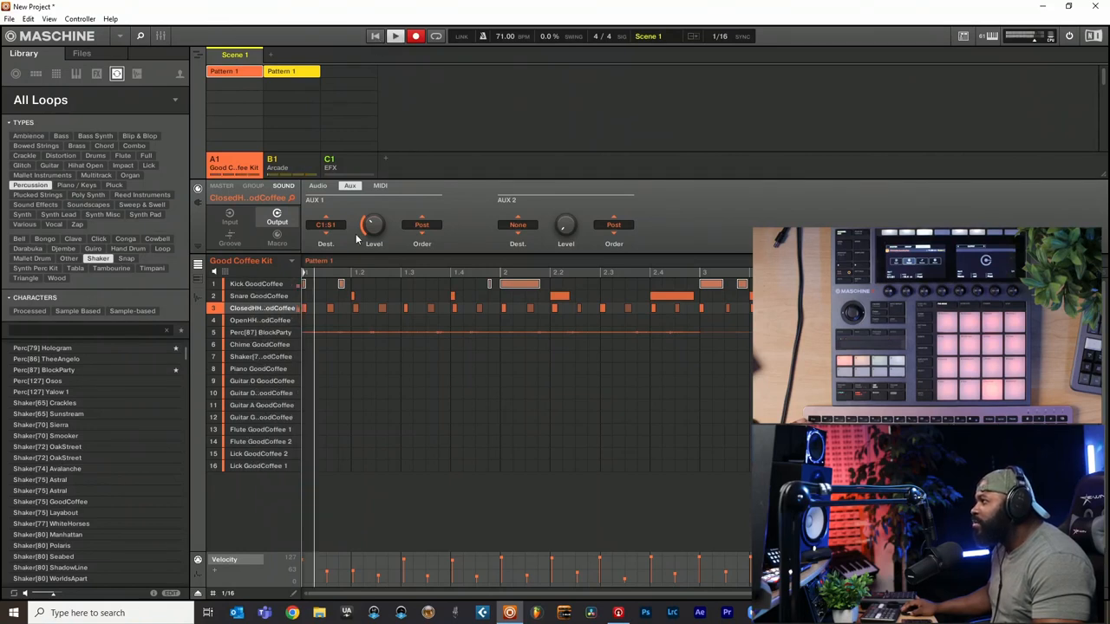